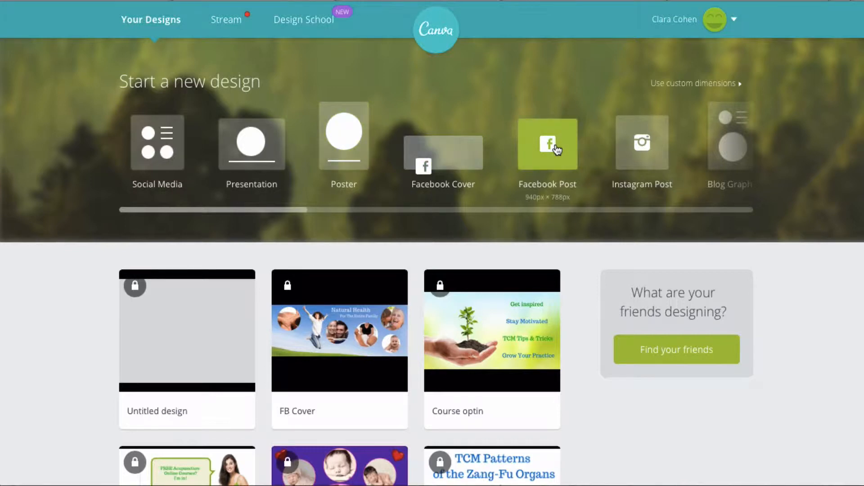
Browse the preset design formats offered for a new design, from social media posts through to the Pinterest and cover sizes
scroll(558, 149, right, 5)
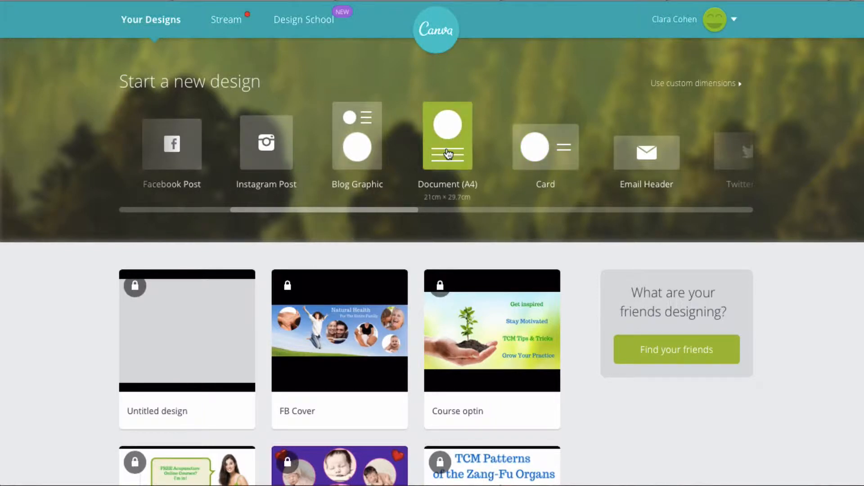
scroll(448, 154, right, 6)
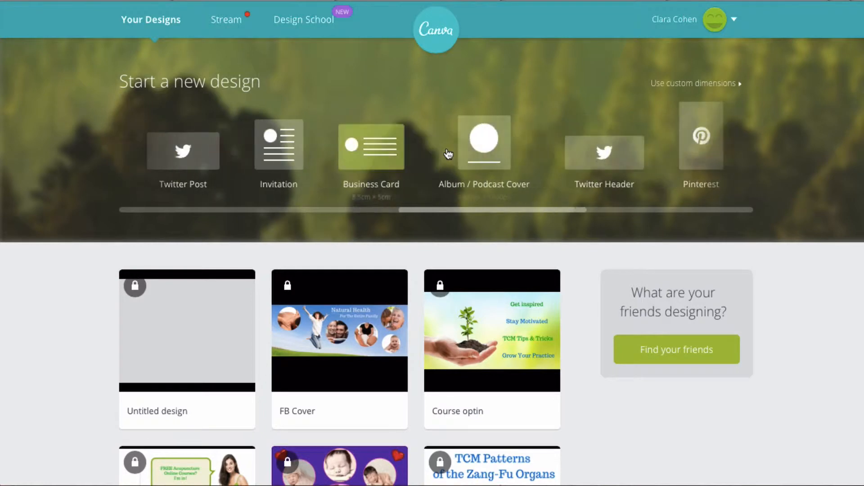
scroll(448, 154, right, 3)
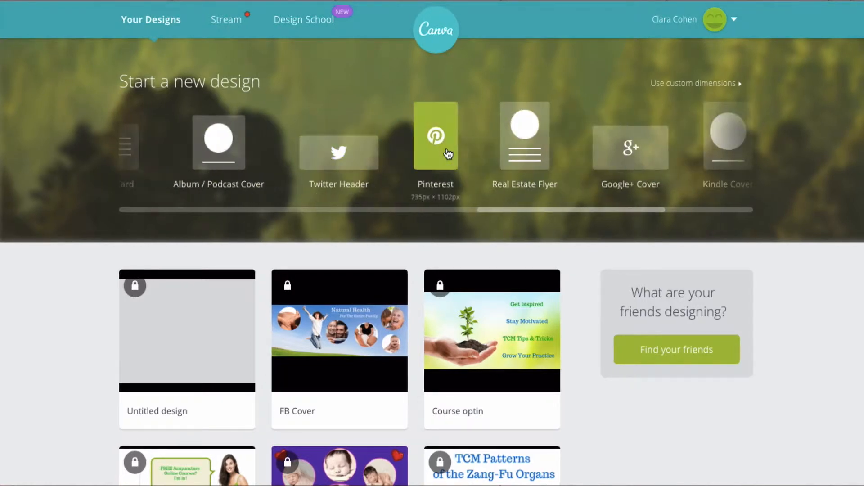
scroll(448, 154, left, 10)
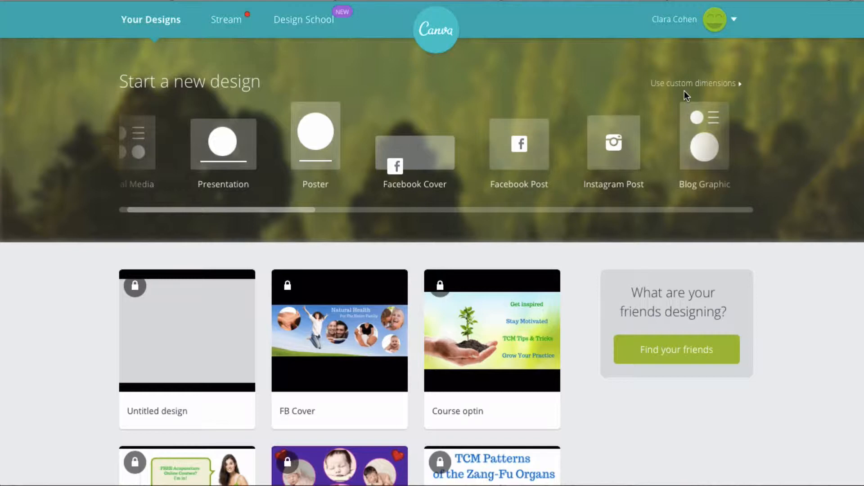
scroll(454, 118, left, 1)
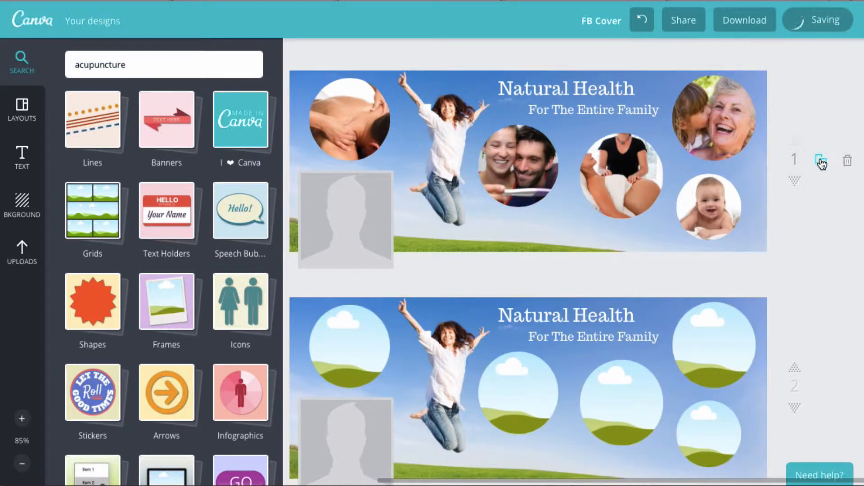
Delete the duplicate of the first cover page, and add a new last page with its background photo removed
scroll(824, 278, down, 2)
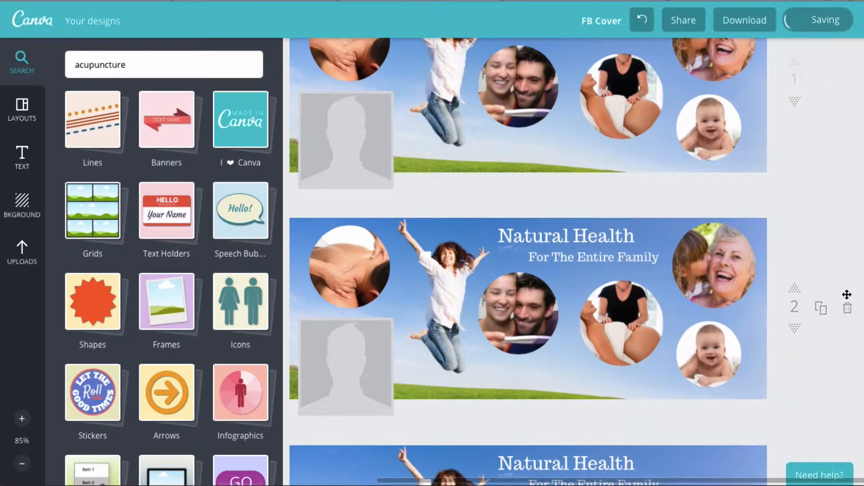
click(848, 311)
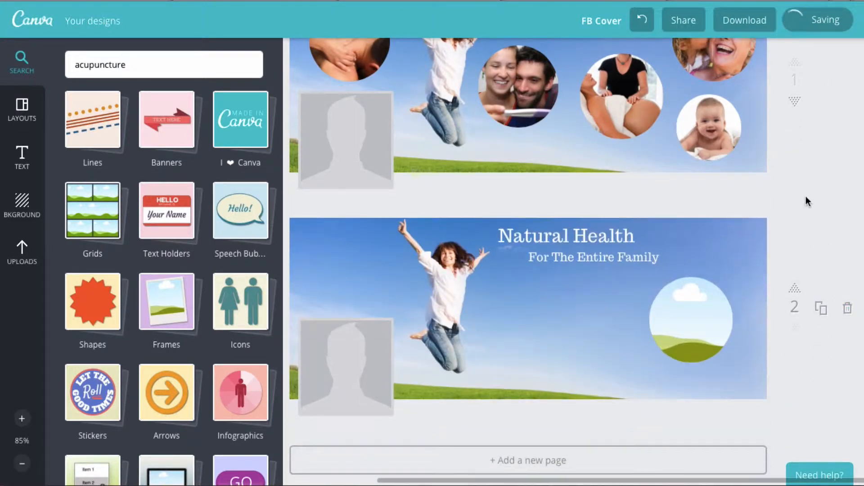
click(514, 459)
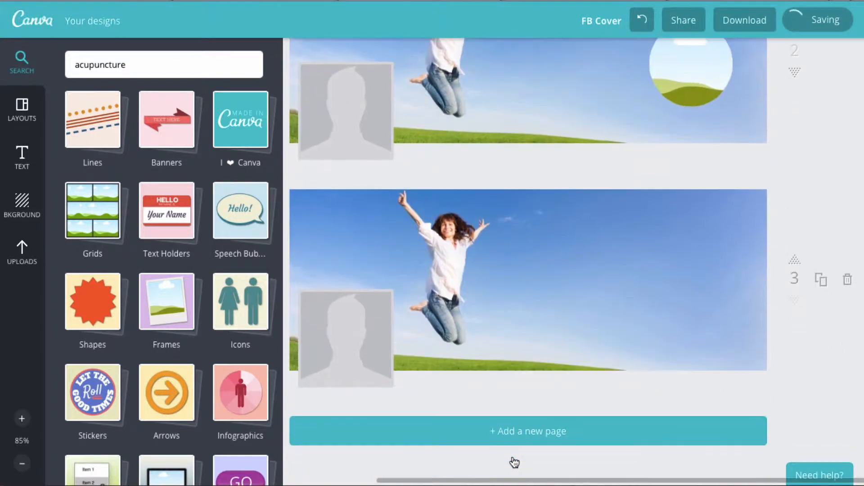
click(567, 334)
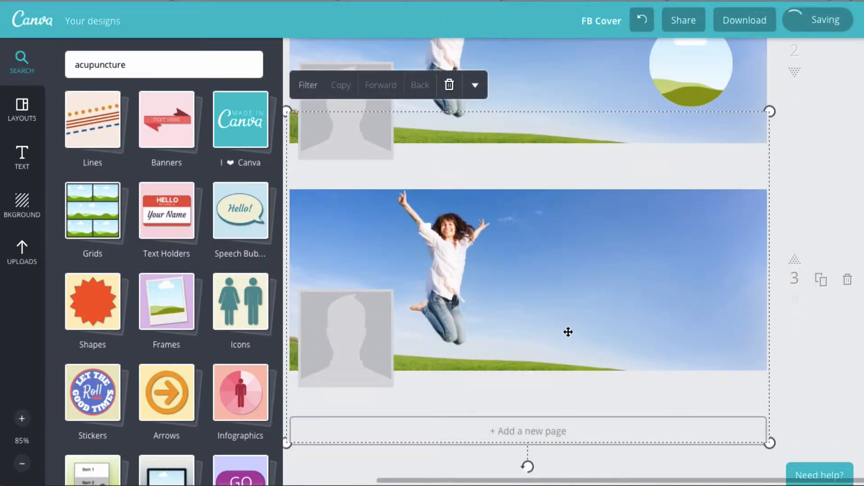
click(450, 86)
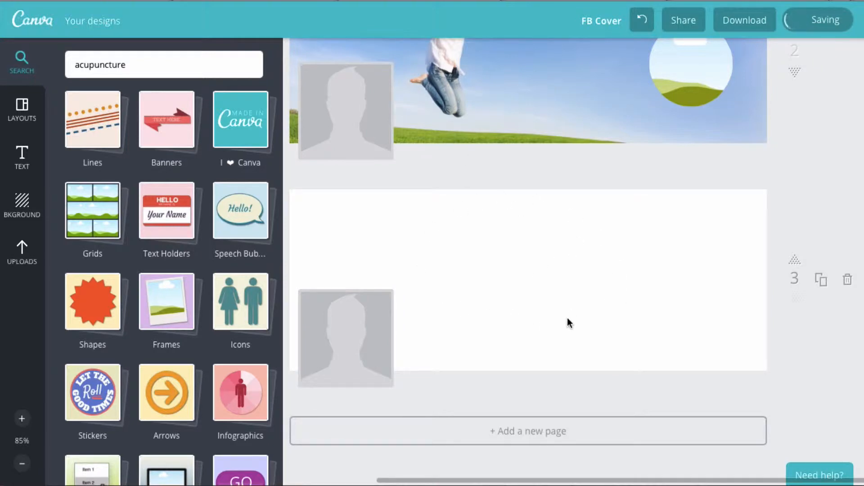
Browse the ready-made layouts and apply the four-panel bicycle "Bans Olden" layout to the blank page 3
click(20, 104)
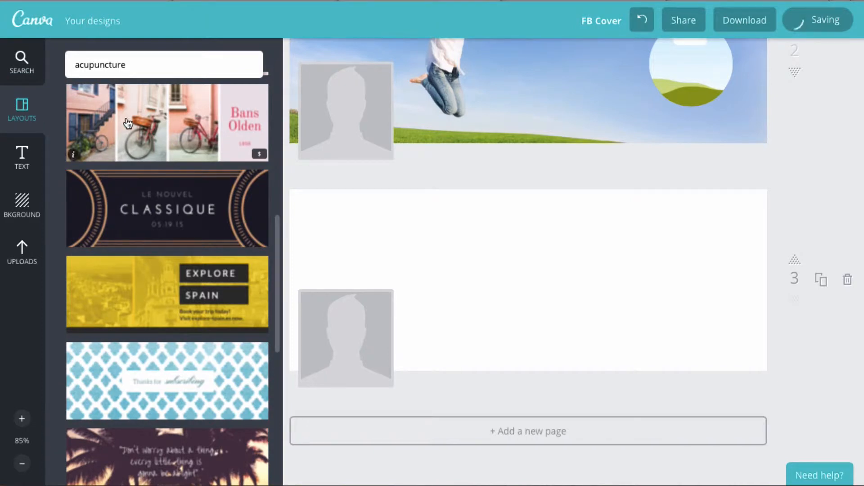
scroll(130, 122, down, 6)
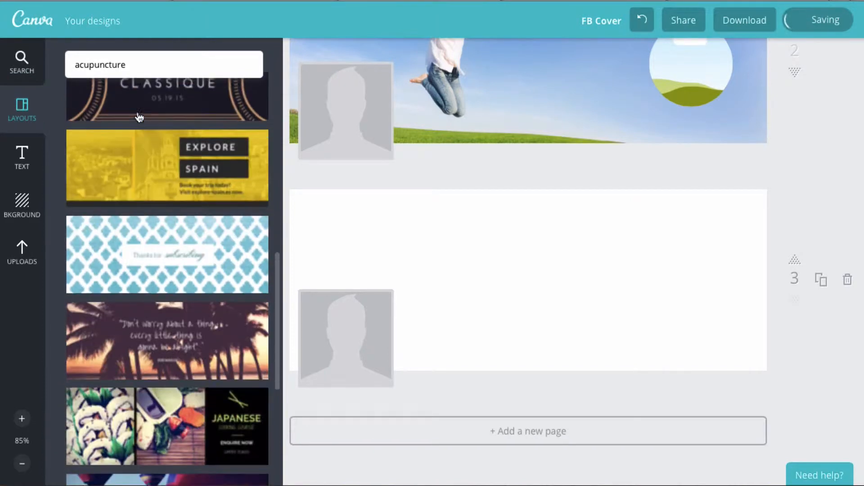
scroll(139, 117, down, 3)
scroll(139, 117, up, 20)
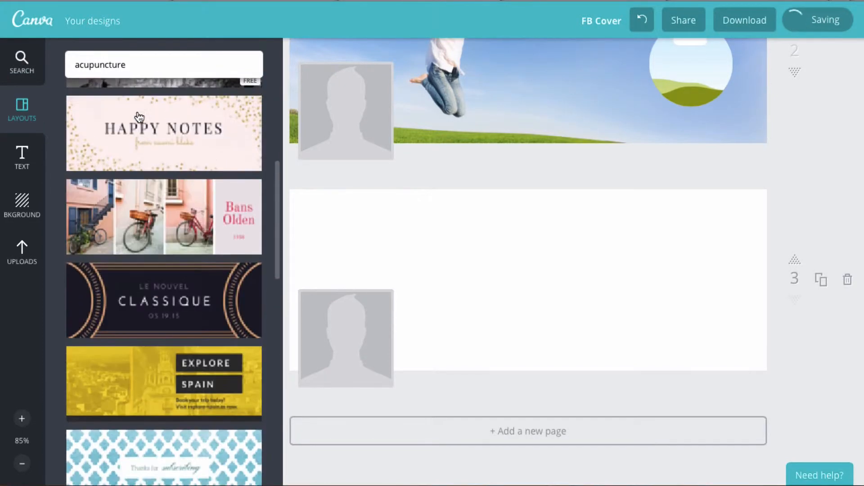
scroll(154, 193, down, 8)
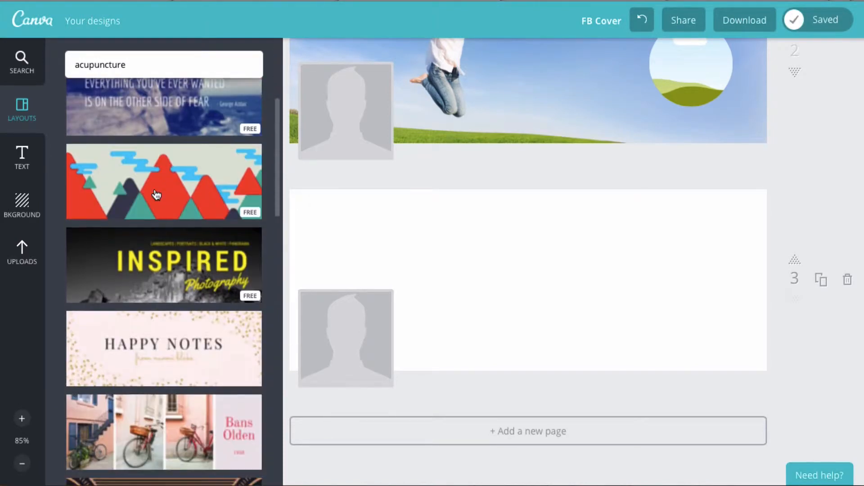
drag(165, 265, 457, 264)
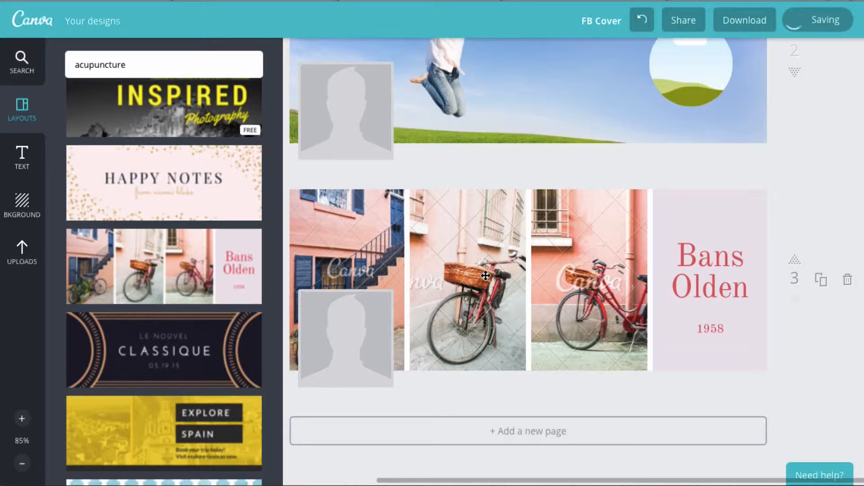
Fill the second panel on page 3 with the uploaded pregnancy massage photo and shift its crop slightly leftward
click(26, 252)
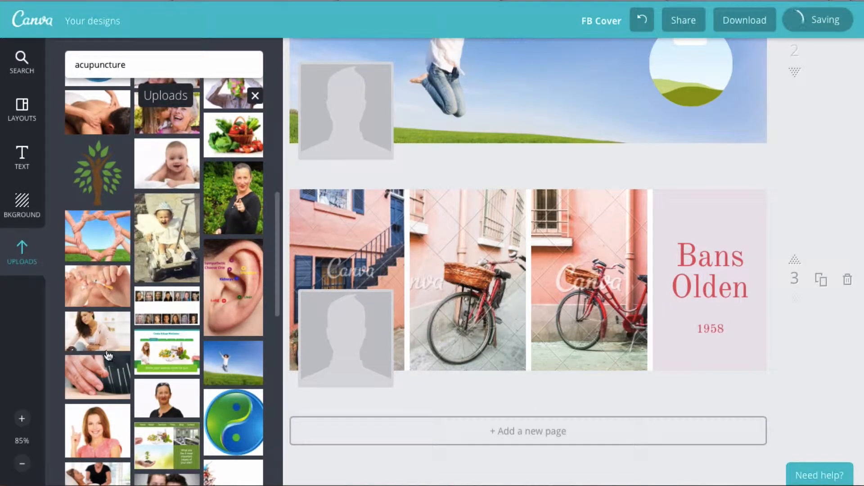
scroll(142, 317, down, 5)
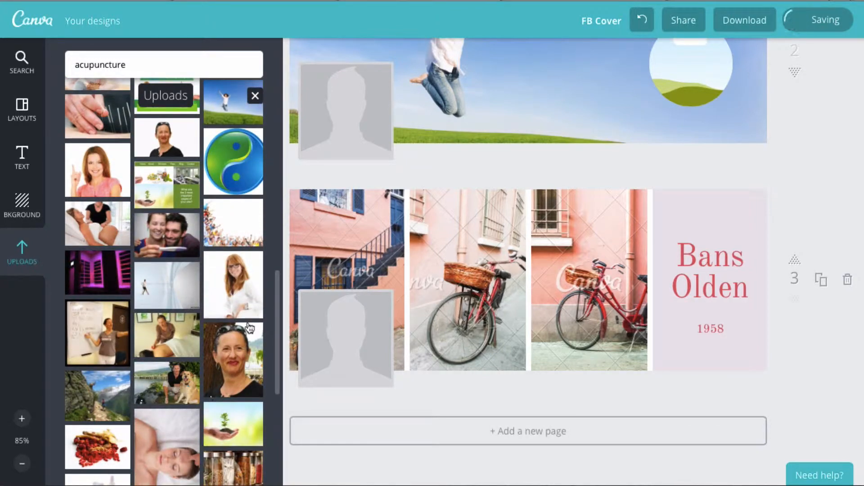
drag(94, 212, 434, 236)
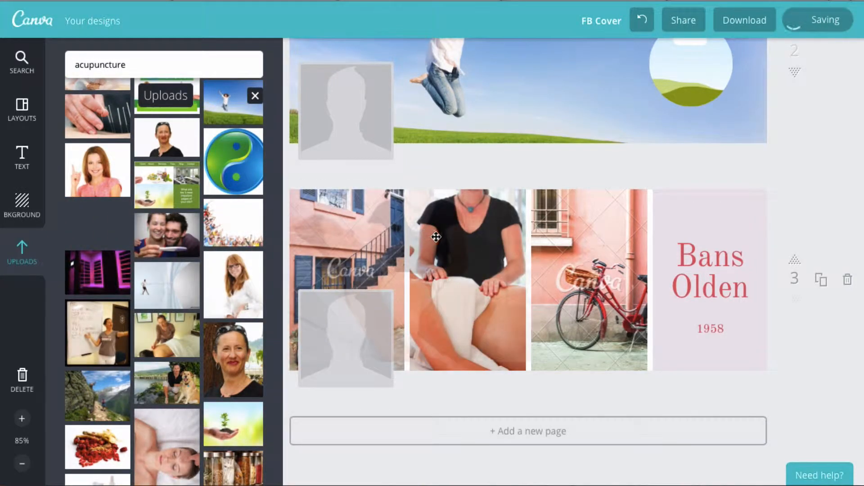
double_click(475, 257)
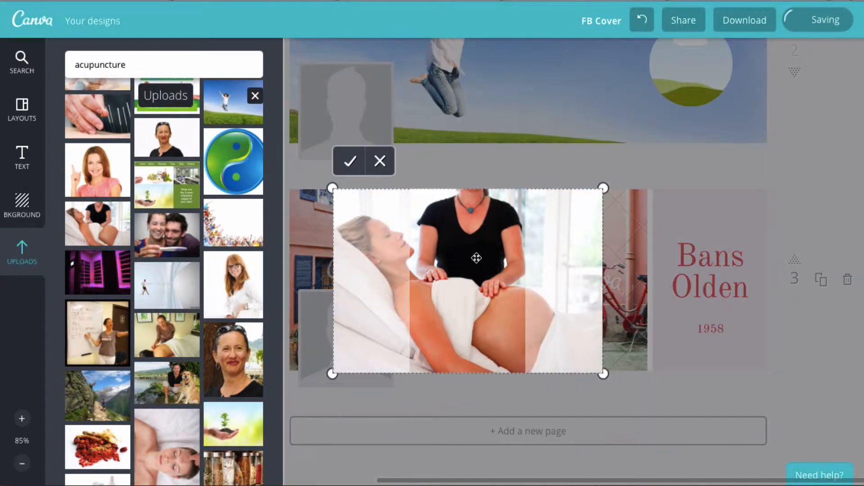
mouse_move(476, 257)
mouse_down()
mouse_move(526, 257)
mouse_move(459, 256)
mouse_up()
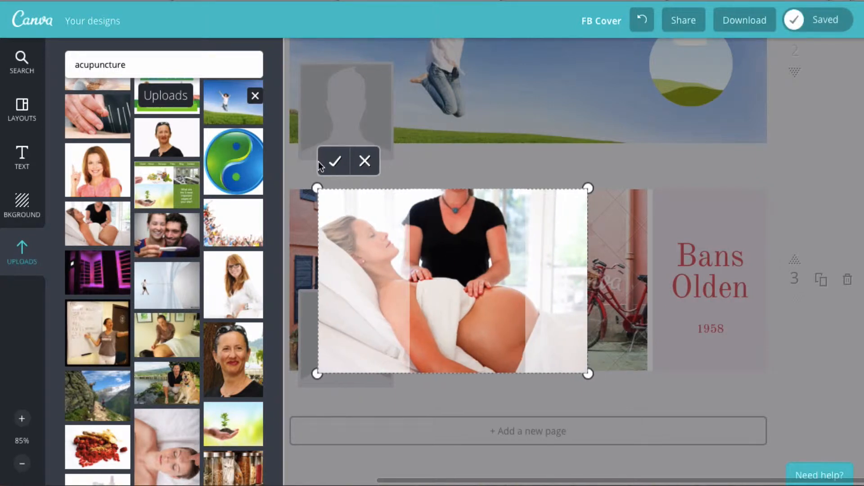
click(333, 162)
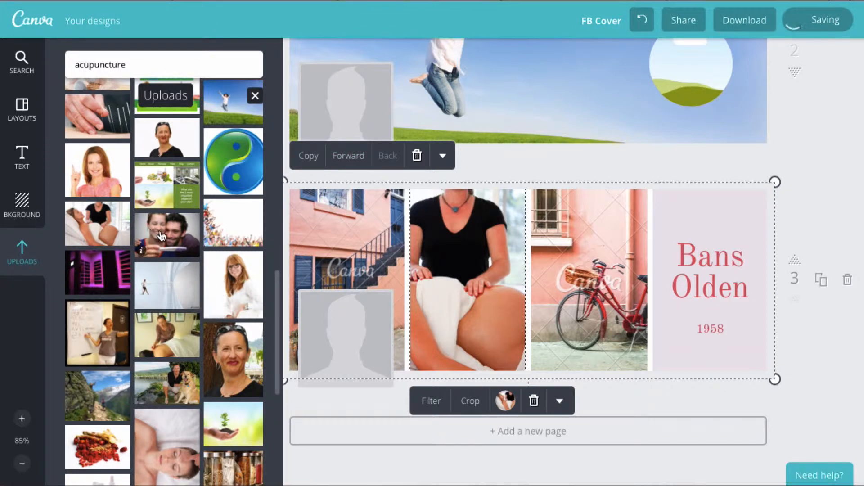
Fill the third panel on page 3 with the uploaded photo of the smiling couple and confirm its crop
drag(161, 235, 558, 272)
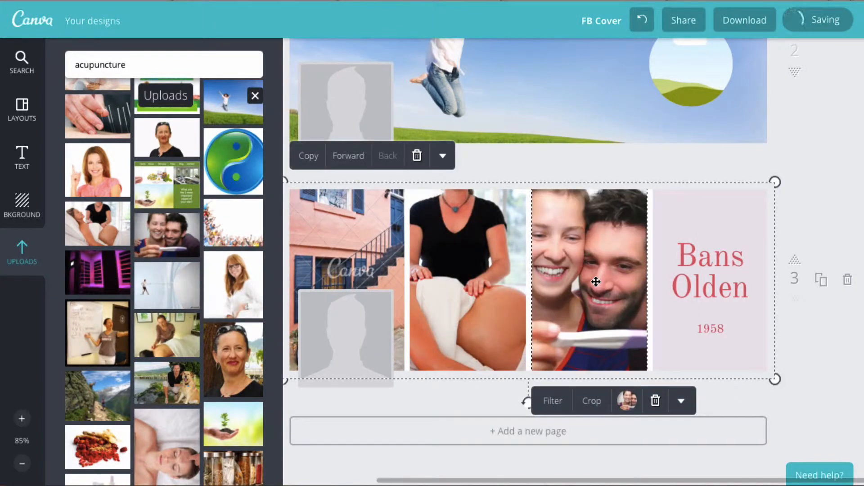
double_click(595, 281)
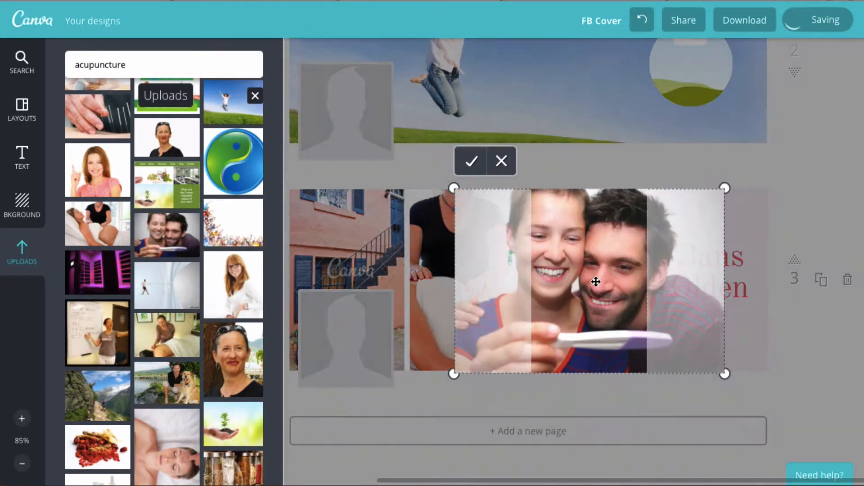
mouse_move(604, 283)
mouse_down()
mouse_move(625, 284)
mouse_move(579, 282)
mouse_move(596, 279)
mouse_up()
click(472, 162)
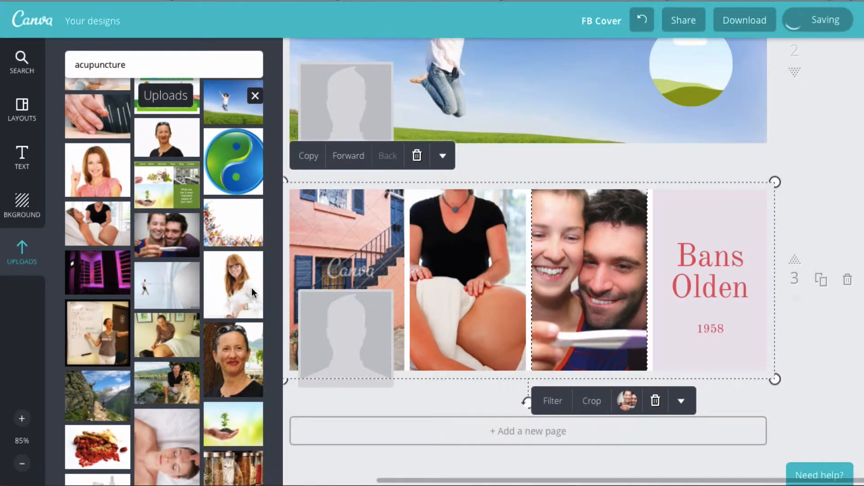
Try the uploaded smiling baby photo in the first panel on page 3 and check its crop
scroll(215, 282, down, 4)
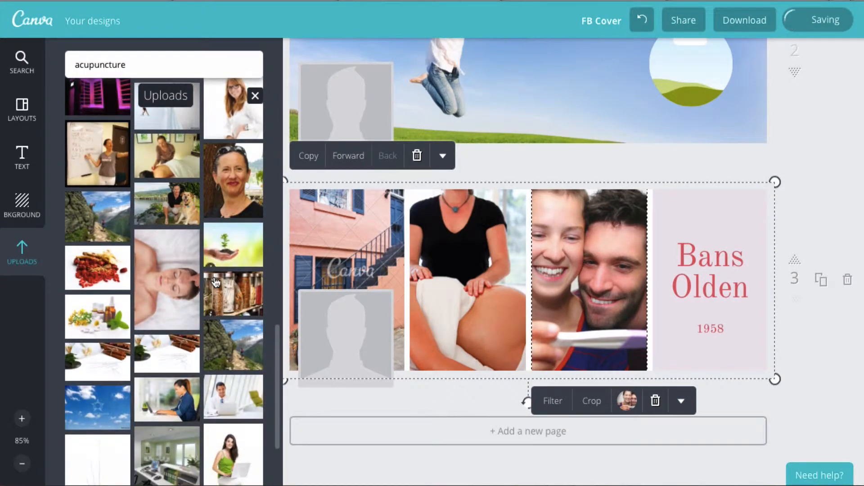
scroll(215, 282, up, 8)
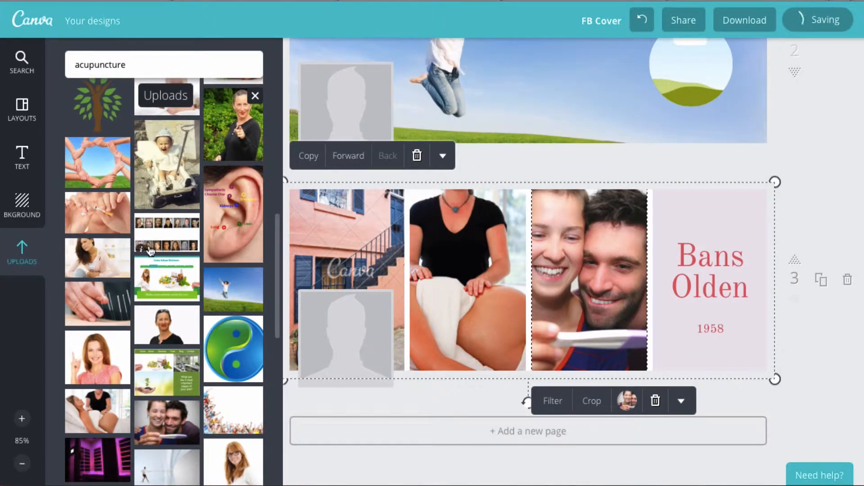
scroll(150, 251, up, 4)
scroll(149, 250, up, 2)
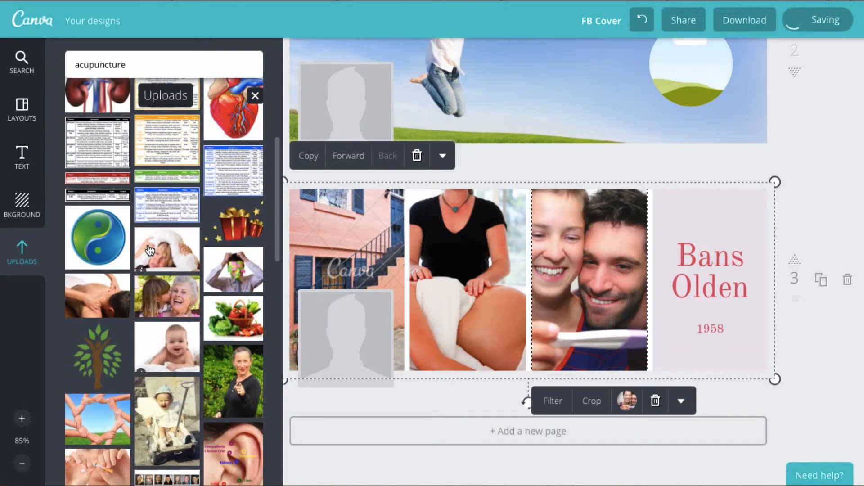
drag(161, 344, 348, 263)
double_click(372, 262)
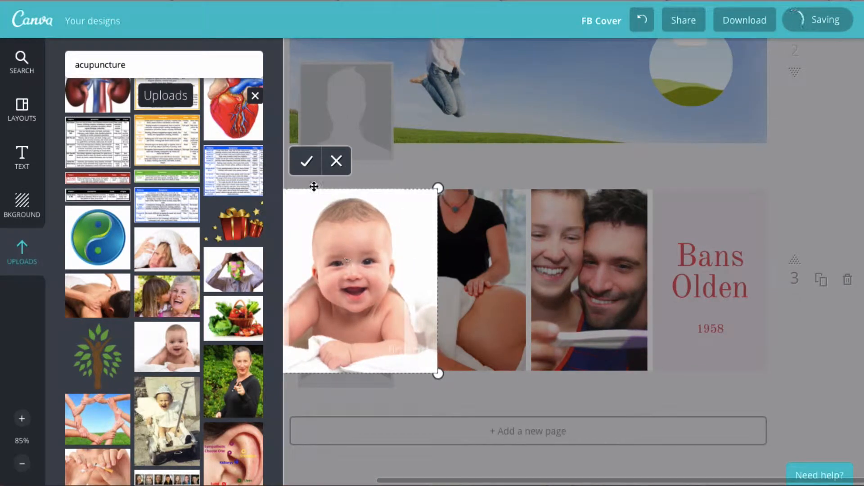
click(307, 160)
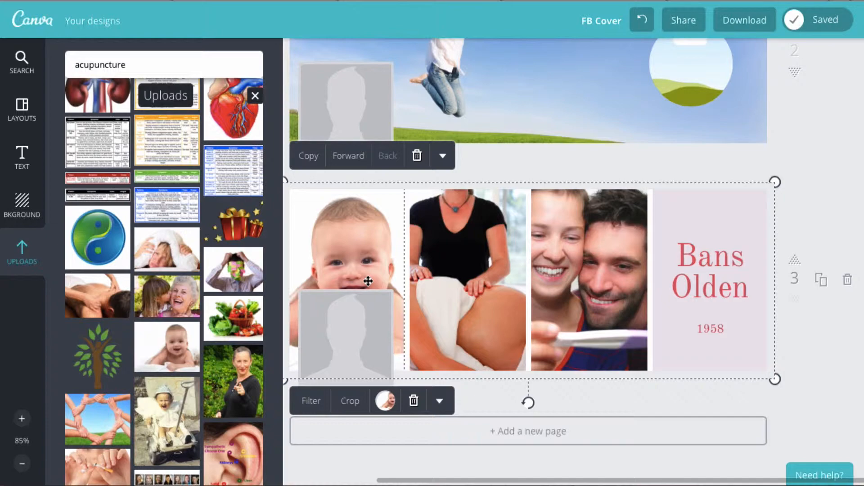
Replace the photo in the first panel on page 3 with the uploaded vegetable basket image and confirm its crop
drag(210, 334, 346, 260)
double_click(359, 258)
click(307, 161)
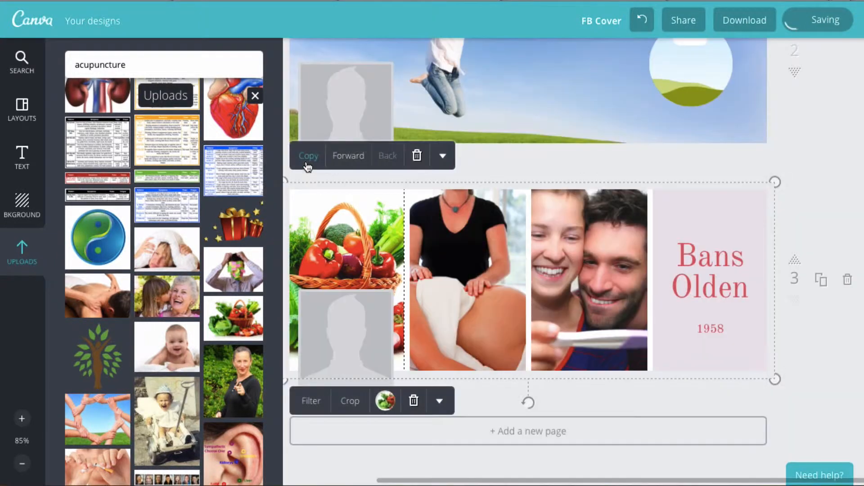
Fill the fourth panel on page 3 with the uploaded smiling baby photo and confirm its crop
drag(171, 351, 683, 311)
double_click(708, 312)
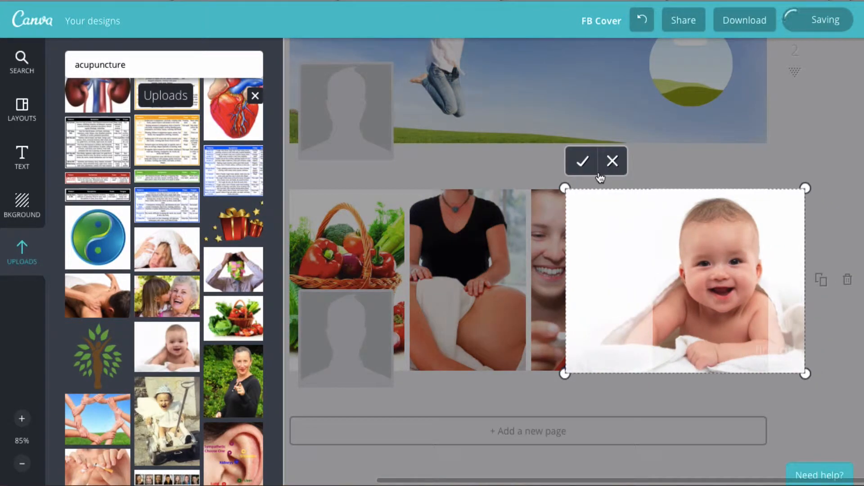
click(584, 163)
Delete the "Bans", "Olden" and "1958" text elements from the baby photo panel on page 3
click(726, 262)
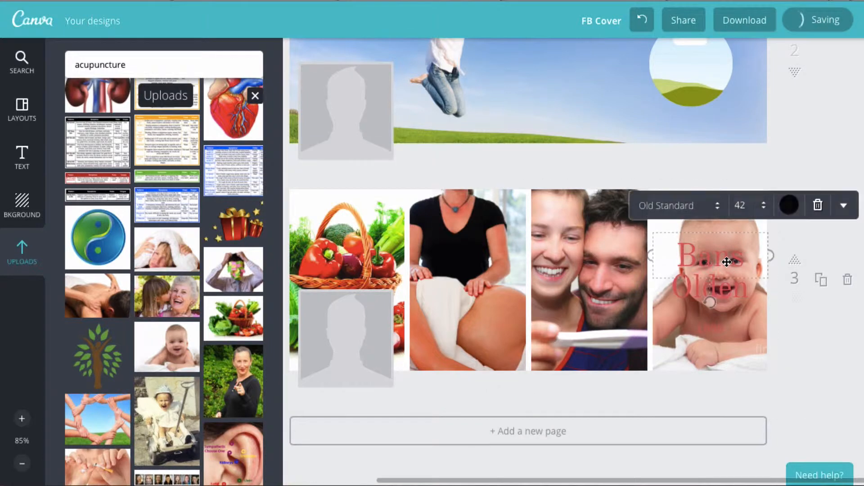
click(818, 206)
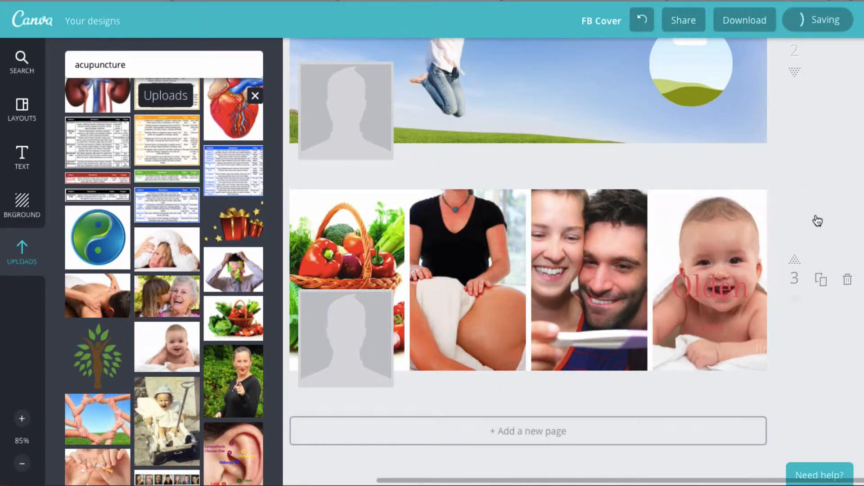
click(737, 285)
click(820, 236)
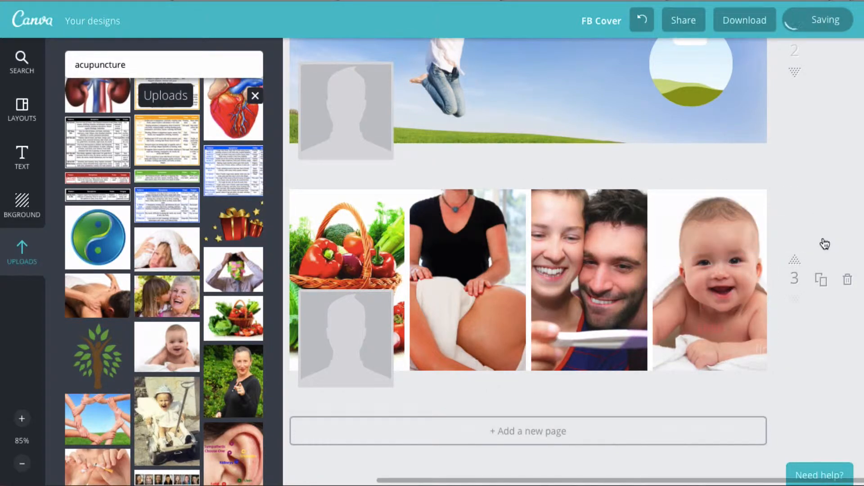
click(708, 356)
click(818, 294)
scroll(595, 290, up, 5)
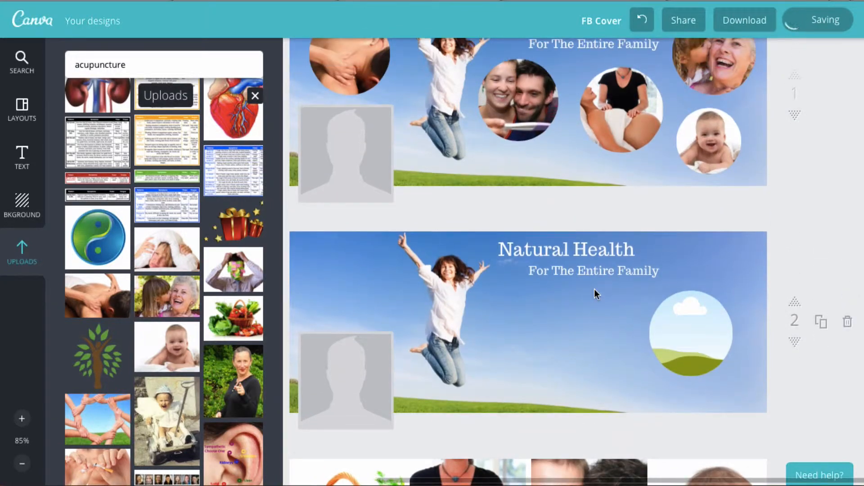
Fill the empty circular frame on page 2 with the uploaded photo of a girl kissing an older woman and enlarge it
click(685, 335)
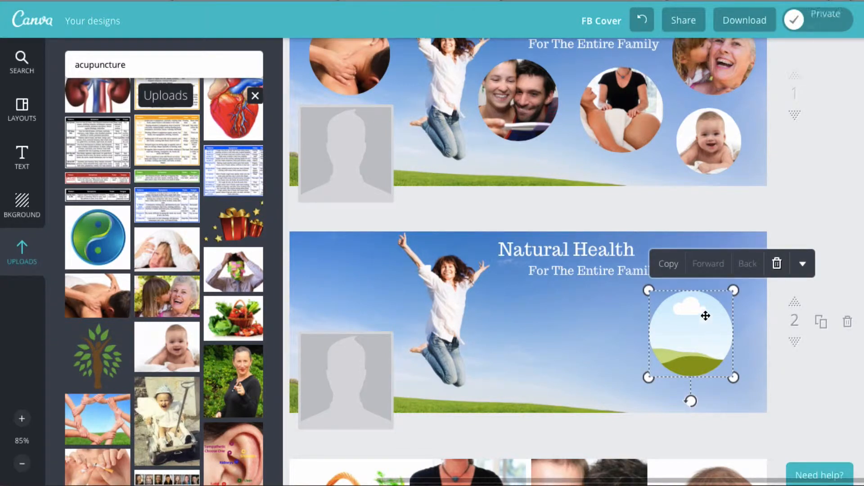
drag(162, 291, 673, 335)
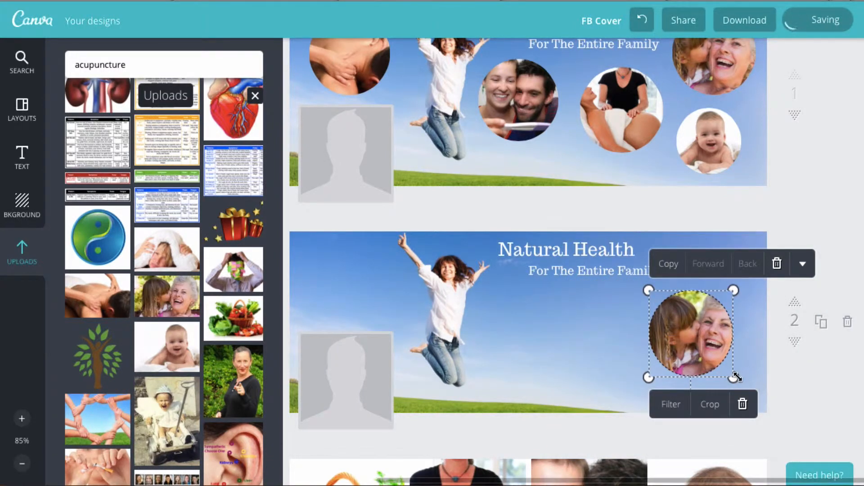
drag(737, 378, 671, 353)
double_click(691, 353)
click(584, 253)
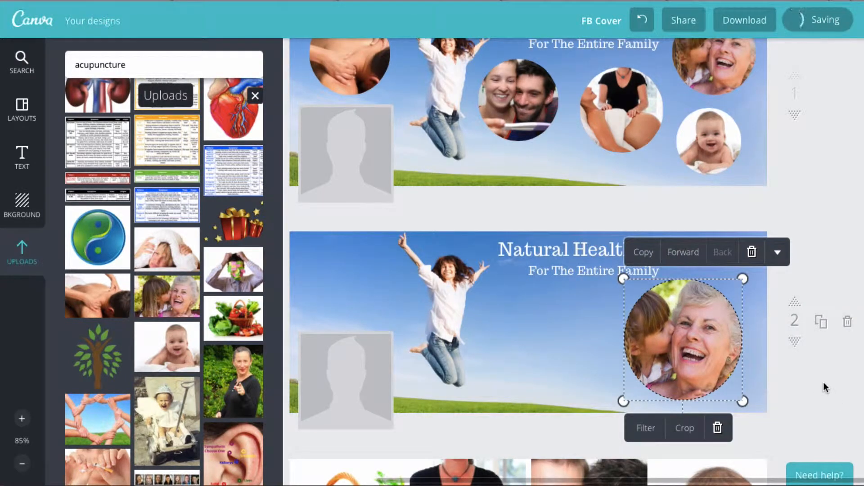
click(801, 385)
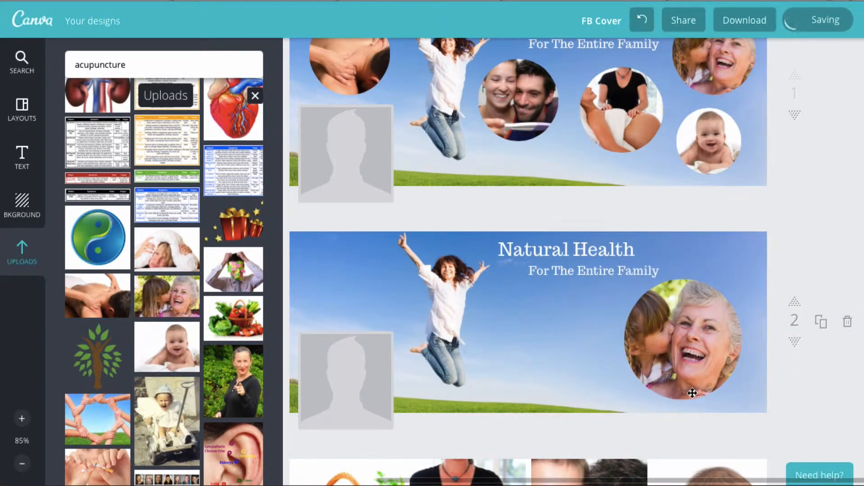
Shrink the circular photo of the girl and older woman slightly and place it near the right edge of page 2's cover
click(697, 376)
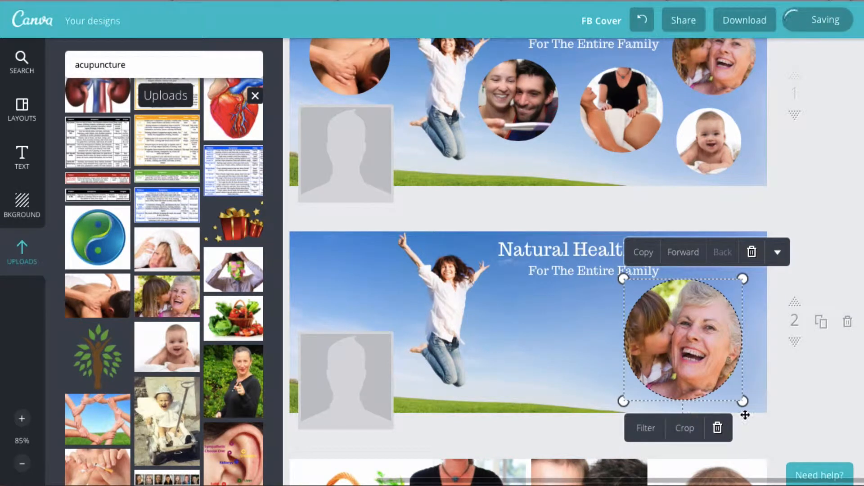
drag(702, 357, 555, 346)
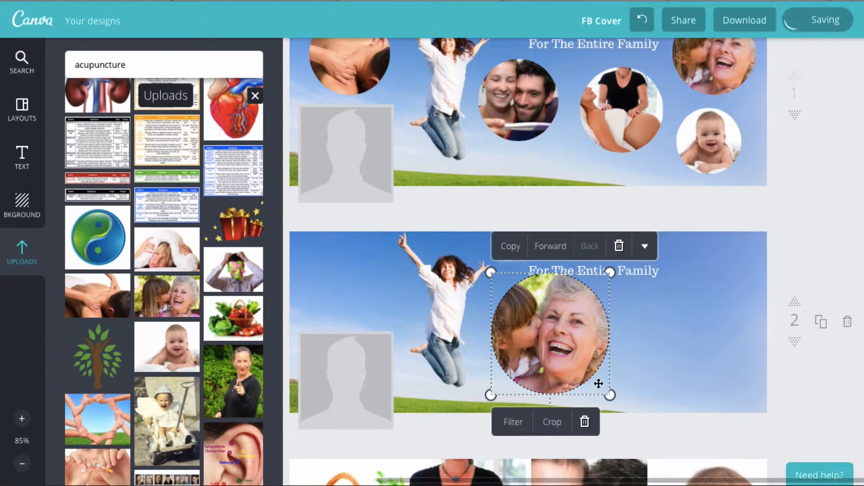
mouse_move(610, 395)
mouse_down()
mouse_move(627, 409)
mouse_move(606, 389)
mouse_up()
click(636, 408)
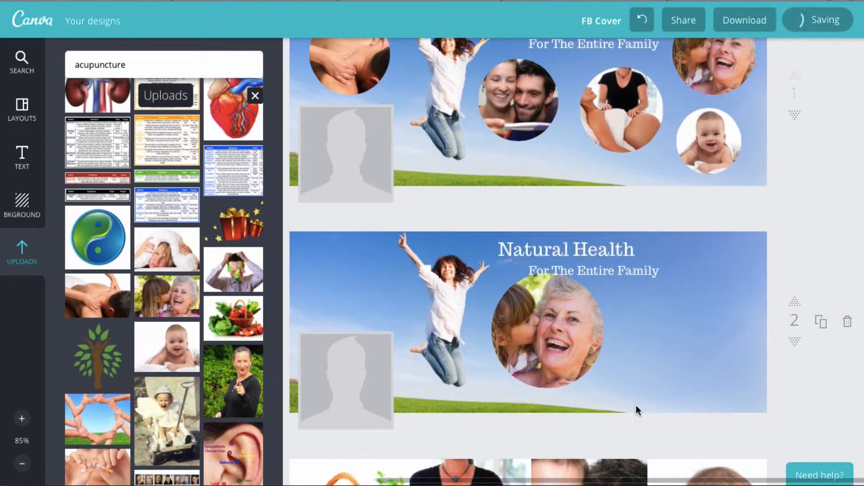
click(544, 383)
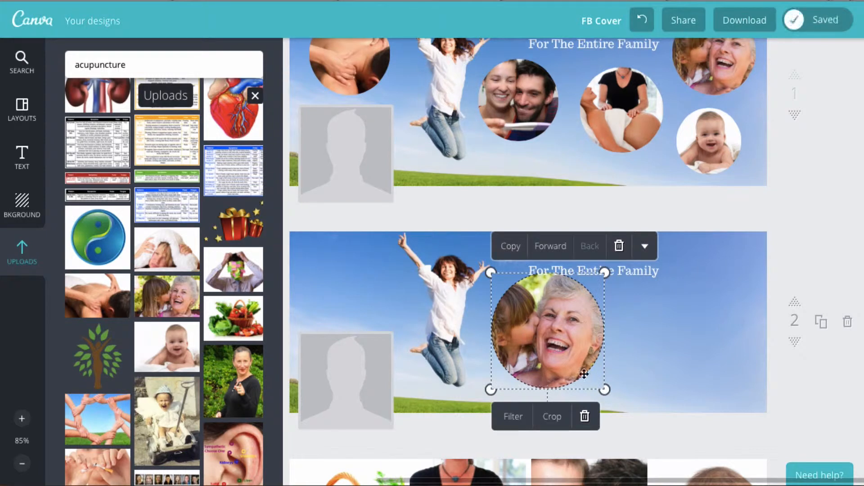
drag(579, 366, 727, 380)
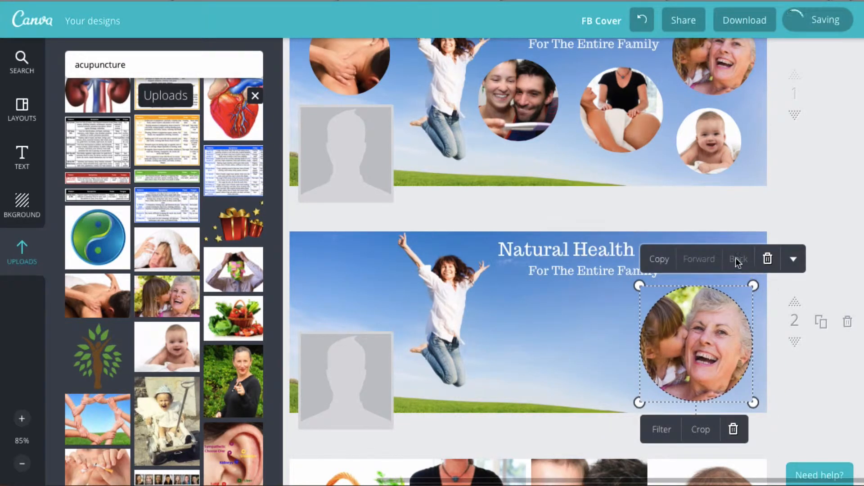
Duplicate the circular photo on page 2, place the copy below the heading, and fill it with the uploaded smiling baby photo
click(660, 262)
drag(707, 350, 545, 331)
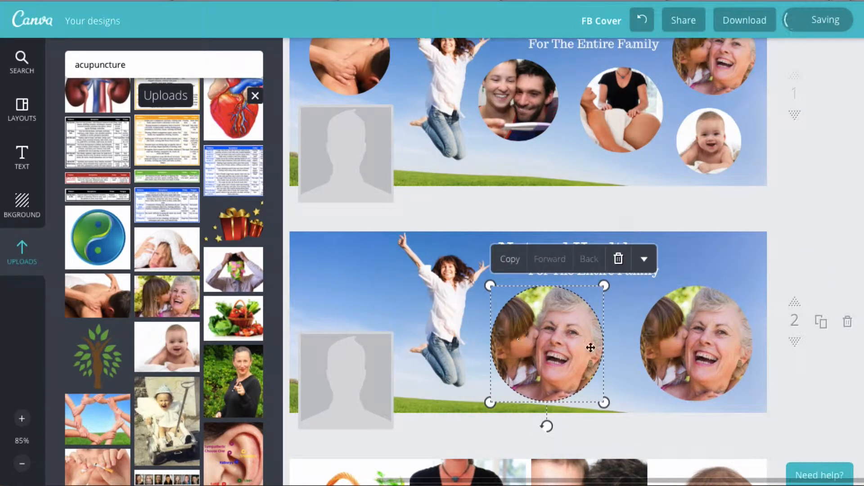
drag(167, 346, 509, 344)
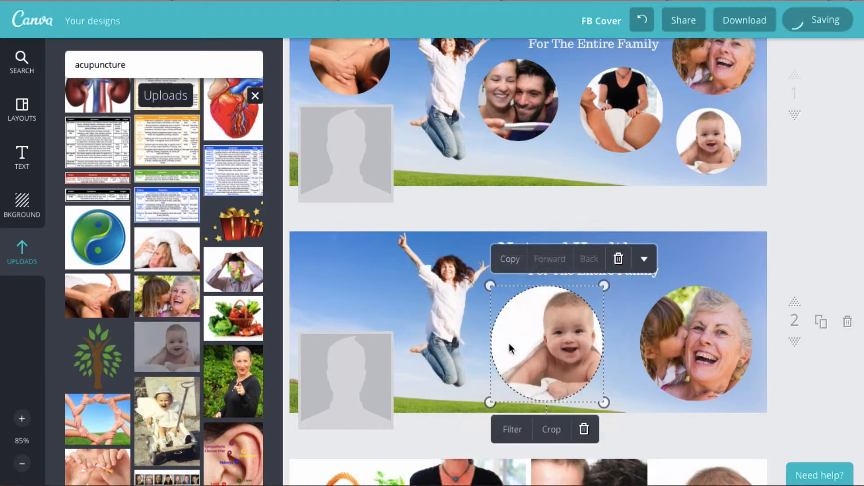
click(626, 358)
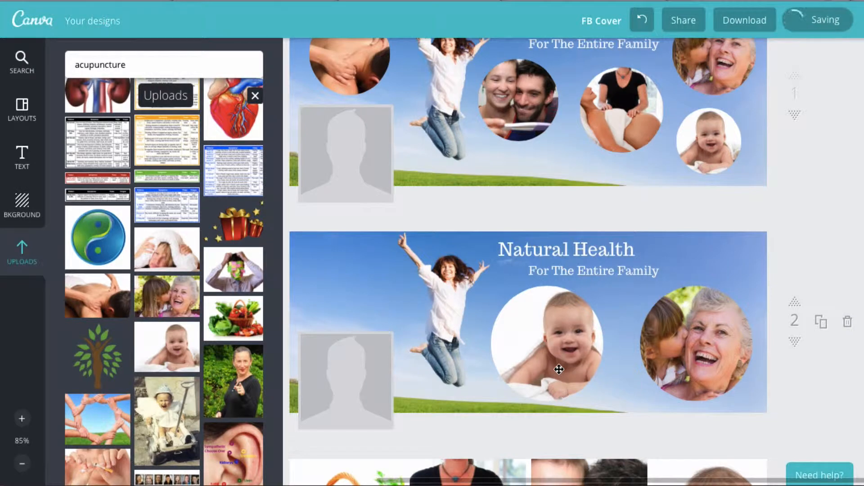
Delete the duplicated circular frame with the baby photo from page 2
click(356, 265)
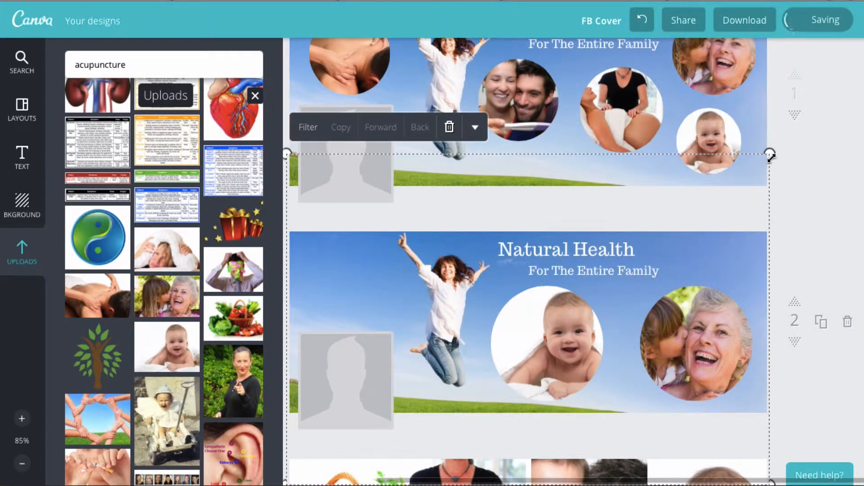
mouse_move(771, 158)
mouse_down()
mouse_move(789, 147)
mouse_move(765, 163)
mouse_move(771, 158)
mouse_up()
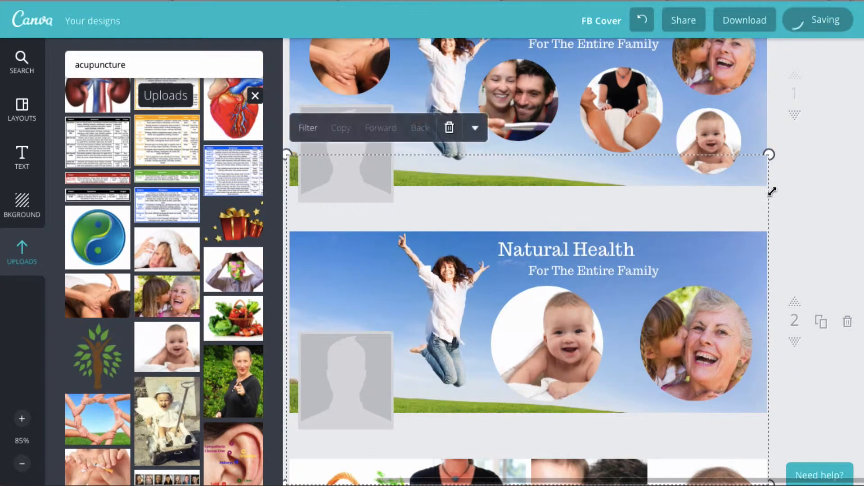
click(539, 322)
click(619, 257)
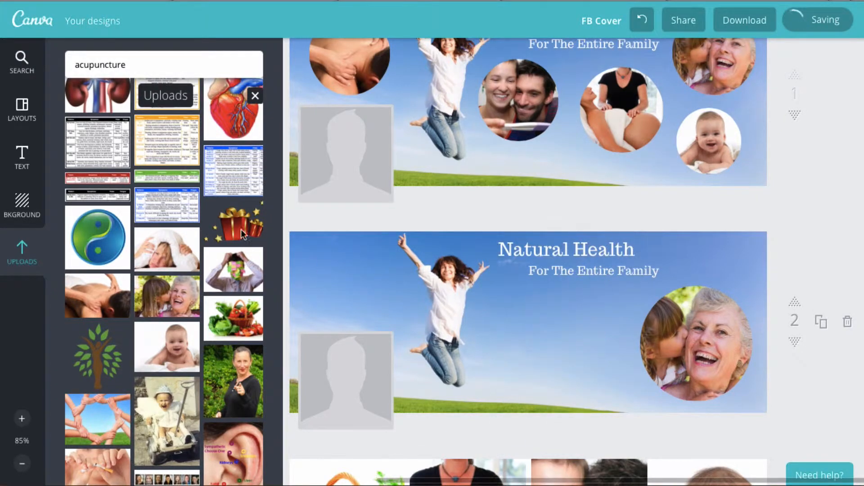
Add the free circular frame with a white border from the Frames collection below the heading on page 2
click(21, 59)
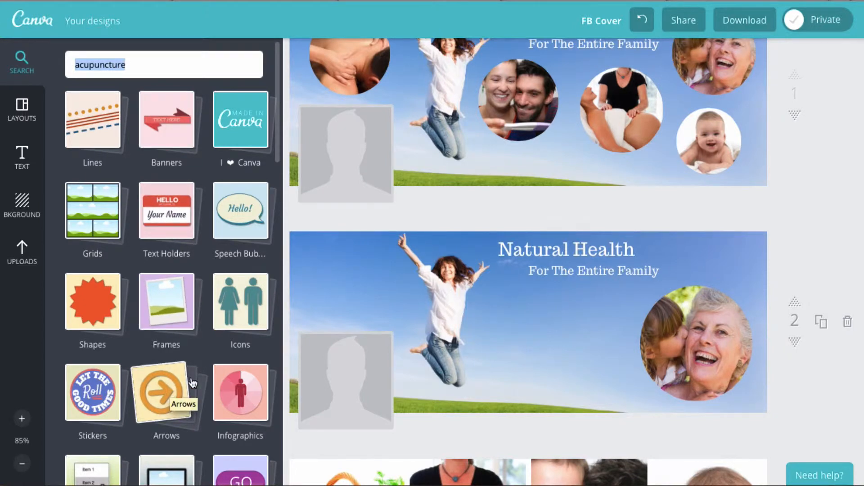
scroll(198, 380, down, 1)
scroll(198, 380, down, 2)
scroll(192, 297, up, 3)
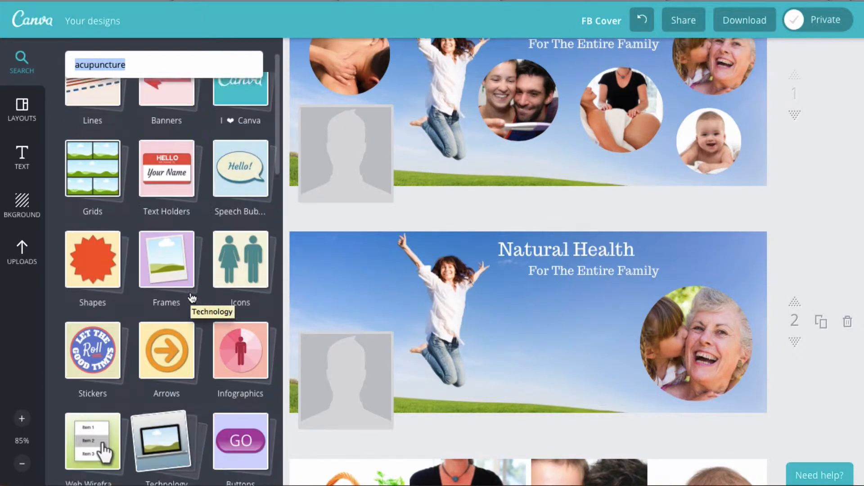
click(153, 300)
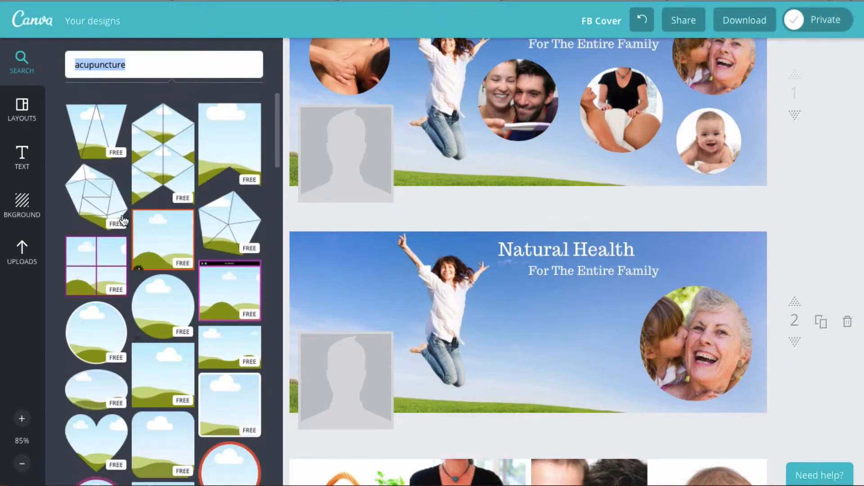
drag(102, 324, 564, 303)
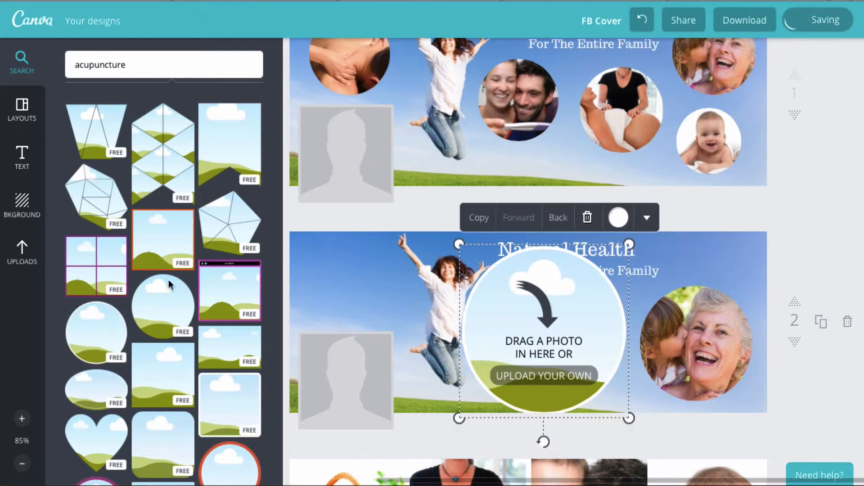
Fill the white-bordered circle with the uploaded baby photo, confirm its crop, then shrink and align it beside the other circular photo
click(10, 252)
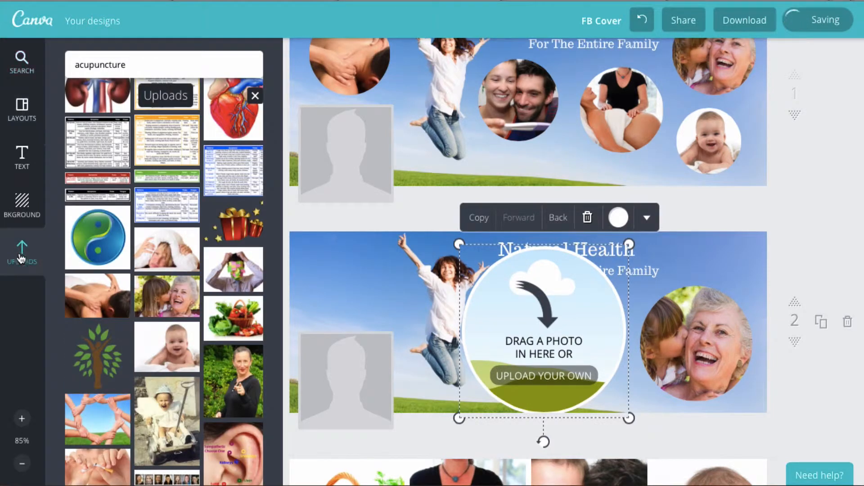
drag(174, 345, 524, 322)
double_click(543, 319)
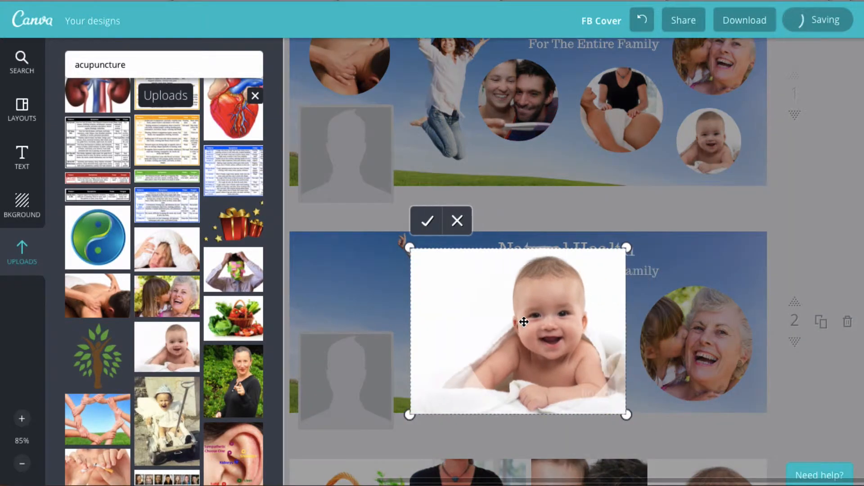
click(425, 220)
drag(629, 245, 580, 293)
drag(536, 345, 561, 336)
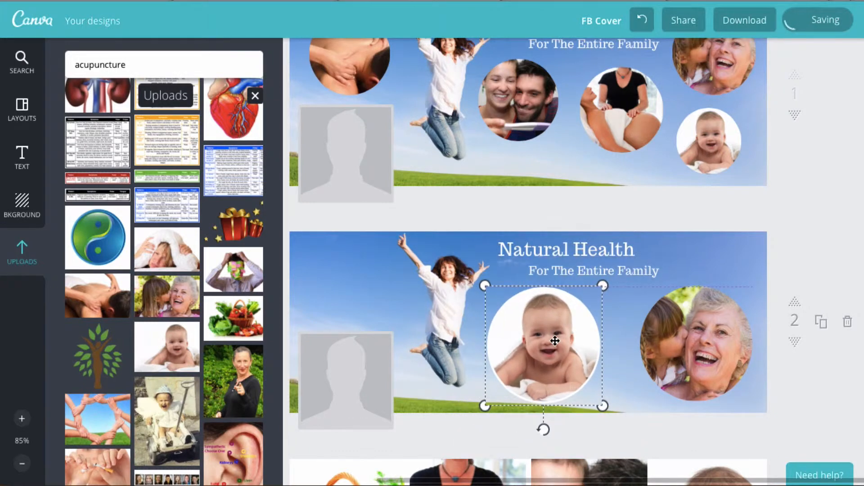
Try green and yellow borders on the baby photo frame, then set a custom pink border with color code ee39cf
click(644, 259)
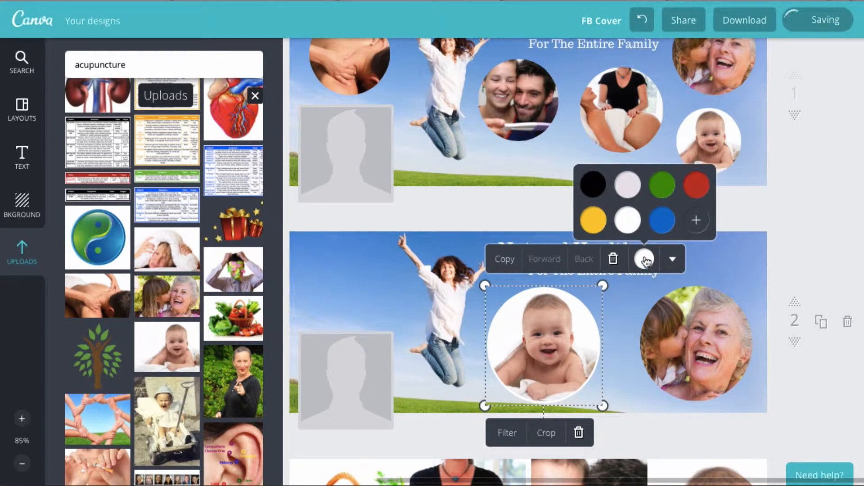
click(667, 194)
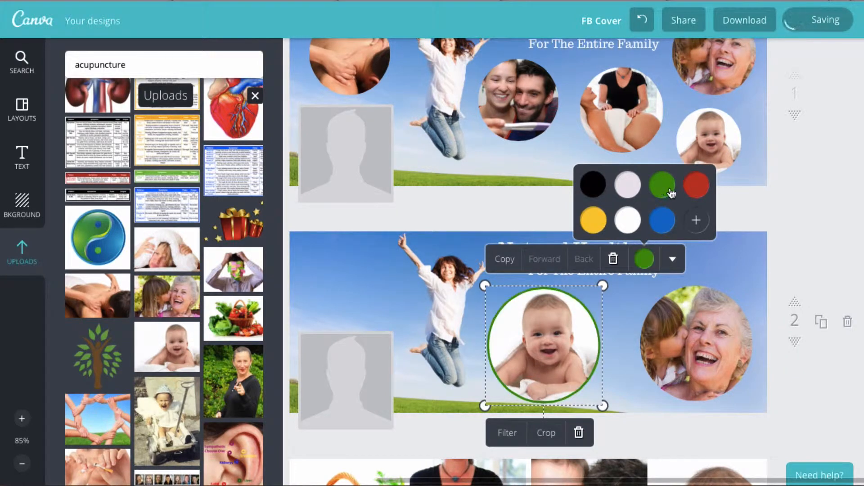
click(599, 220)
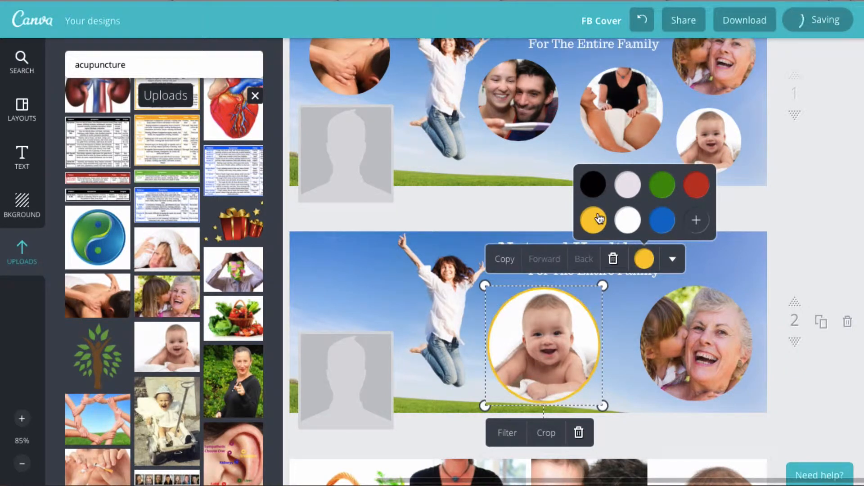
click(694, 222)
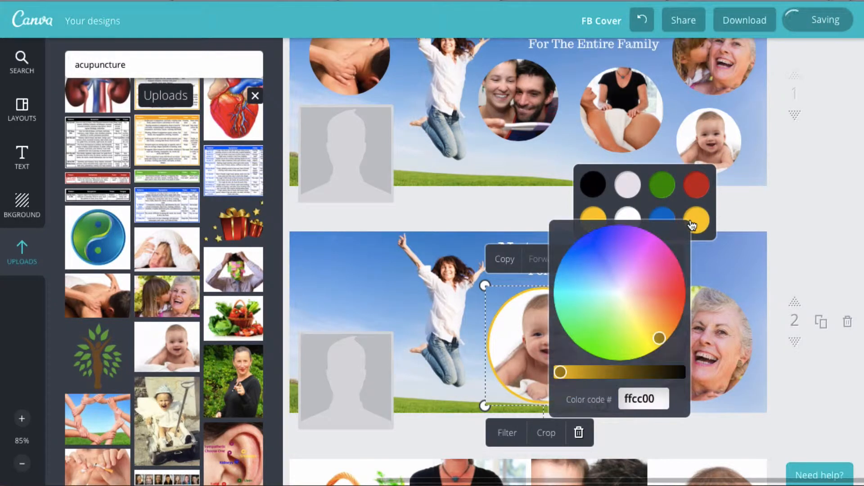
click(653, 254)
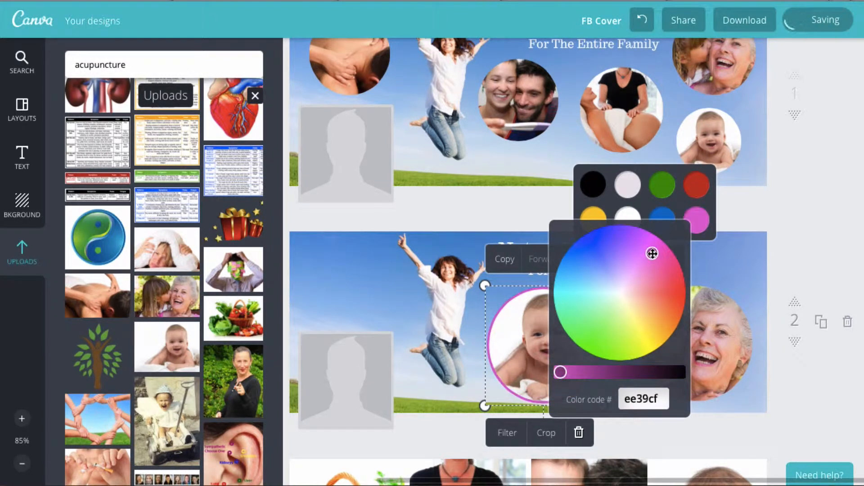
click(759, 251)
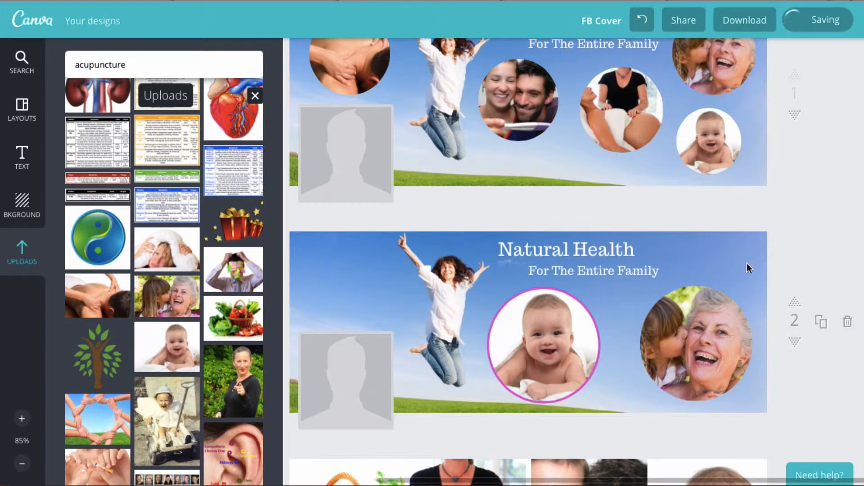
Try the transparency setting on the pink-bordered baby photo frame and leave it at 100
click(563, 339)
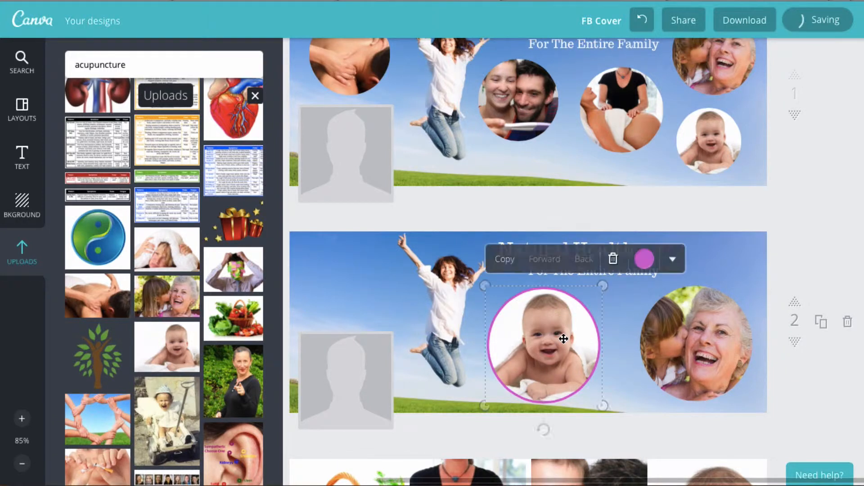
click(673, 259)
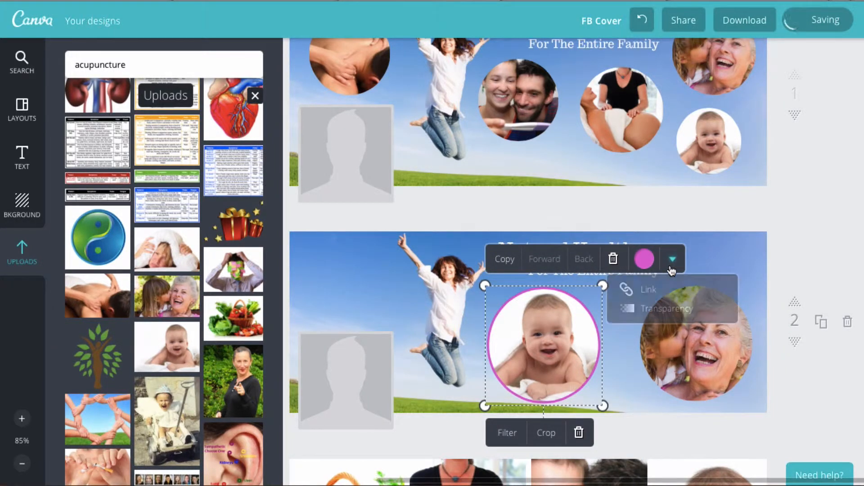
click(666, 309)
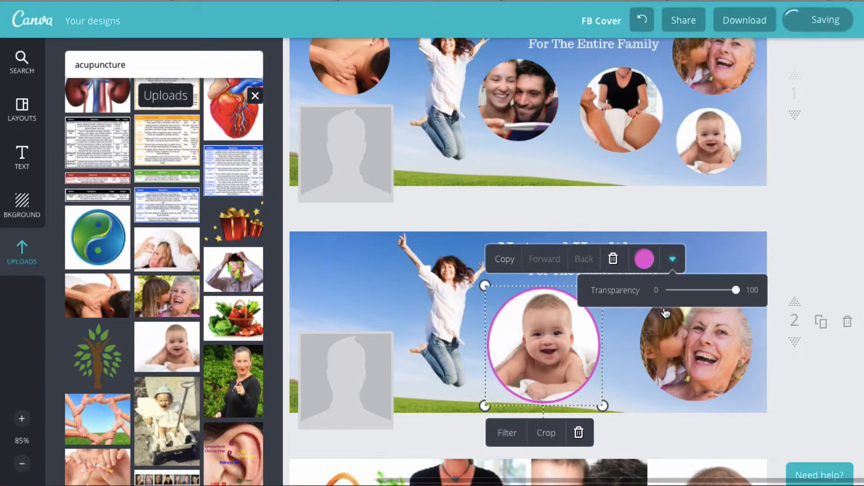
mouse_move(735, 294)
mouse_down()
mouse_move(711, 294)
mouse_move(742, 293)
mouse_up()
click(722, 260)
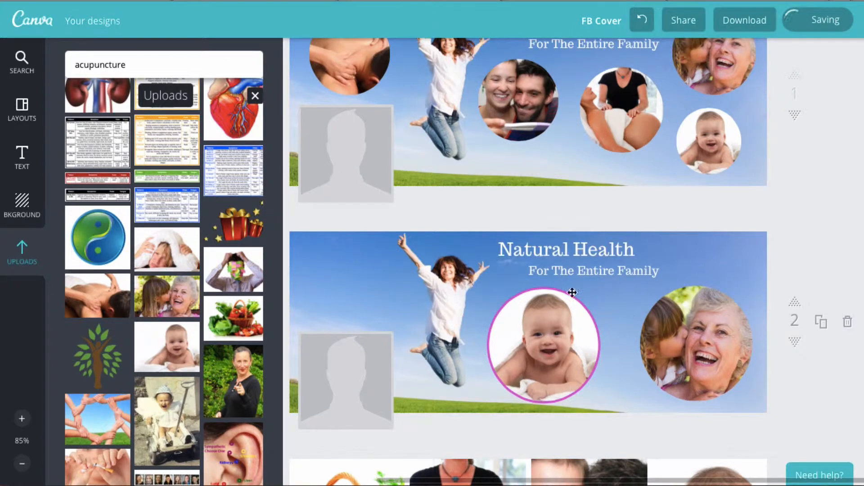
Add the free coral folded-ribbon banner from the Banners collection over the jumping woman on page 2
click(593, 255)
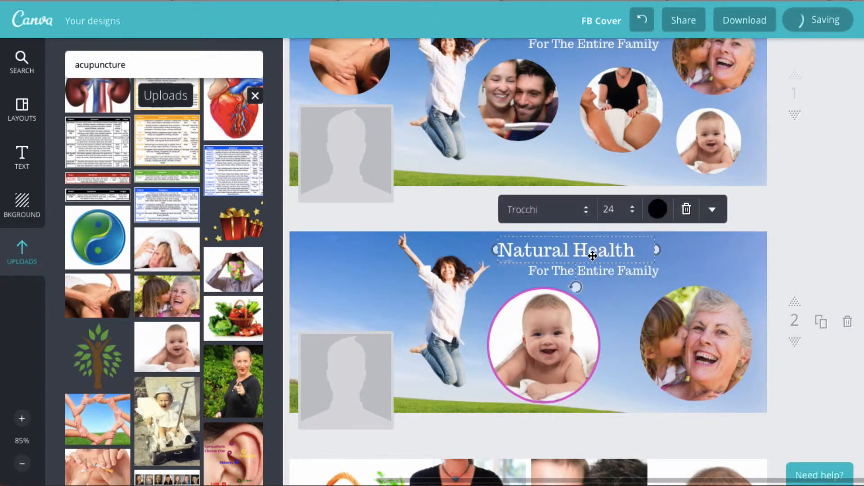
click(18, 66)
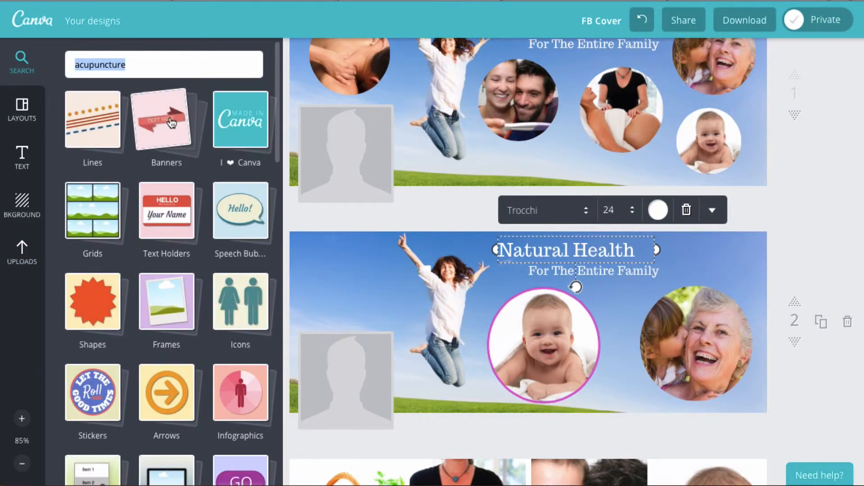
click(171, 123)
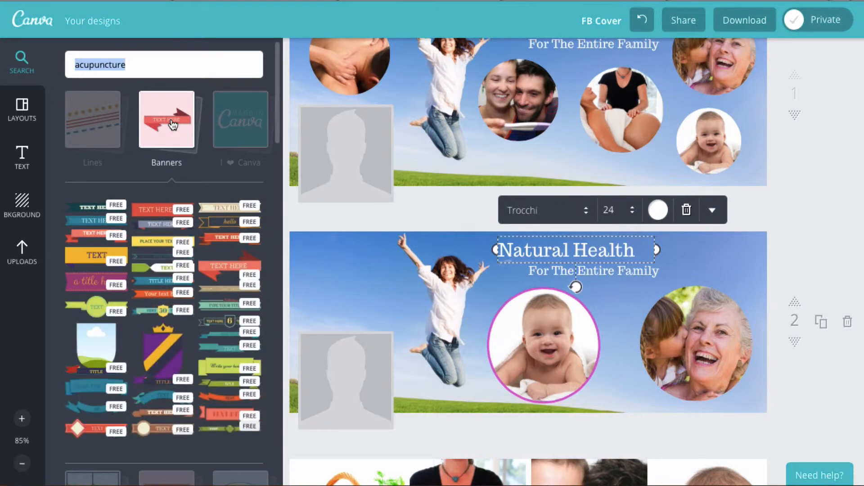
drag(216, 270, 371, 283)
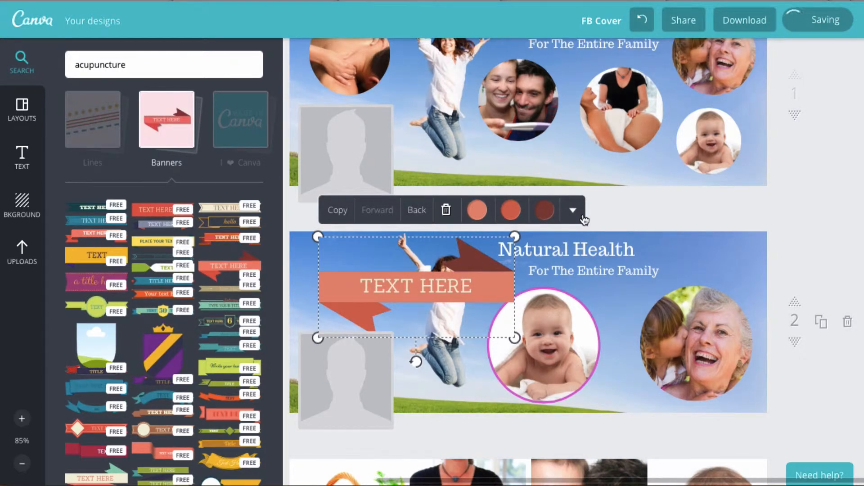
Recolor the ribbon banner with a green upper fold, a blue lower fold and a red main band
click(544, 210)
click(599, 288)
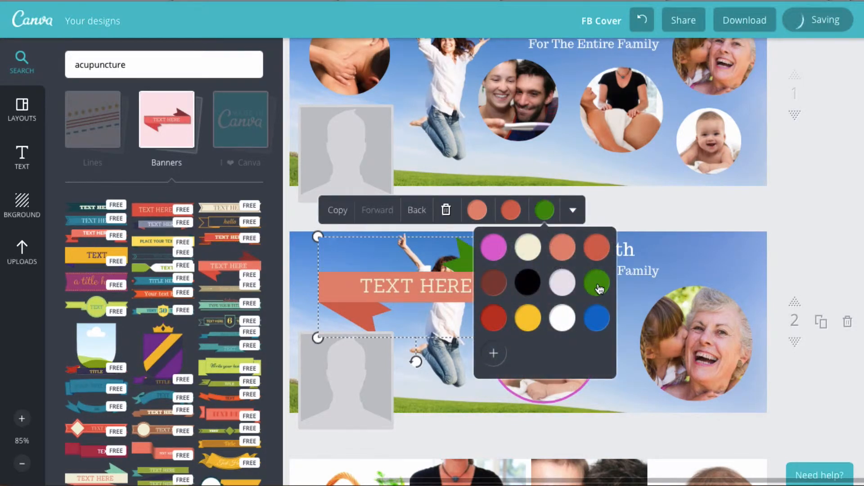
click(511, 209)
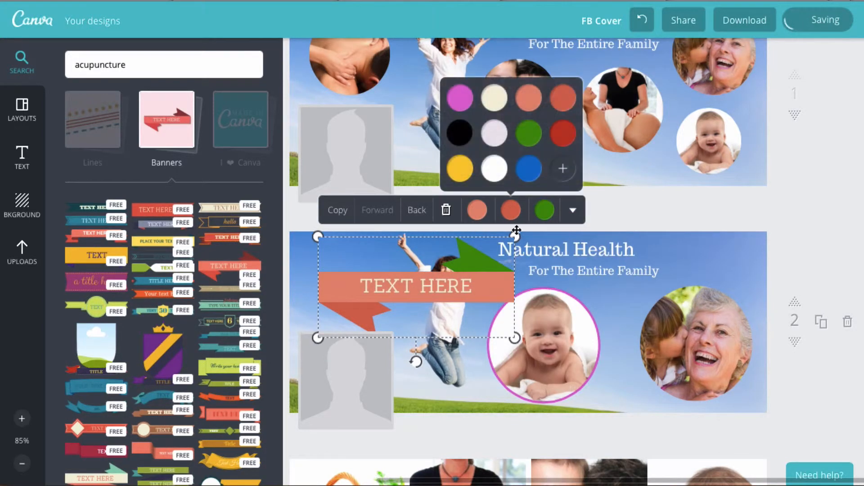
click(522, 175)
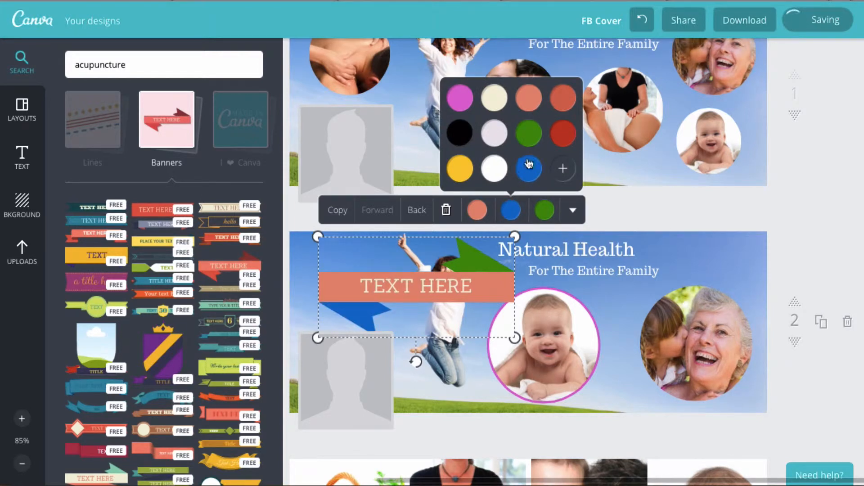
click(477, 210)
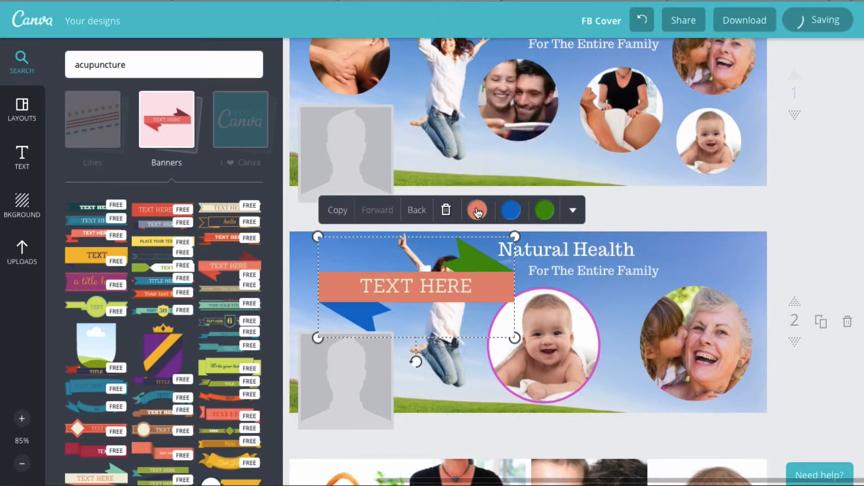
click(497, 135)
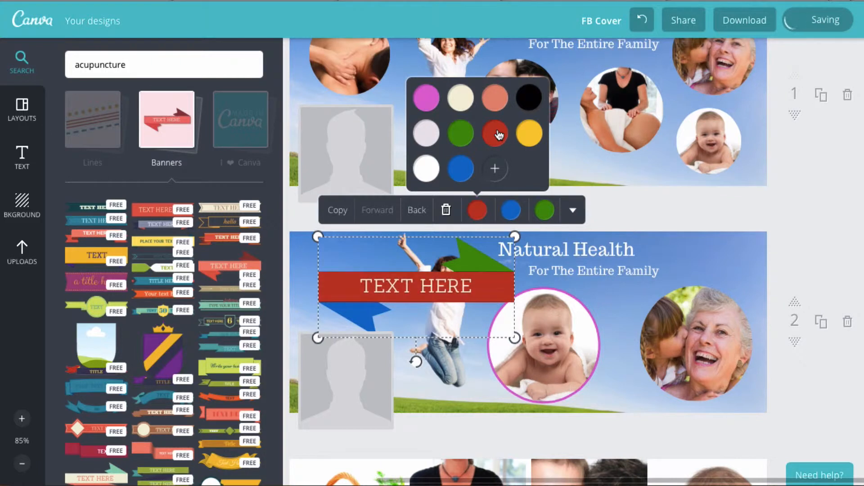
Try repositioning the recolored ribbon banner above the profile picture placeholder, then delete the banner
click(716, 257)
drag(427, 292, 406, 301)
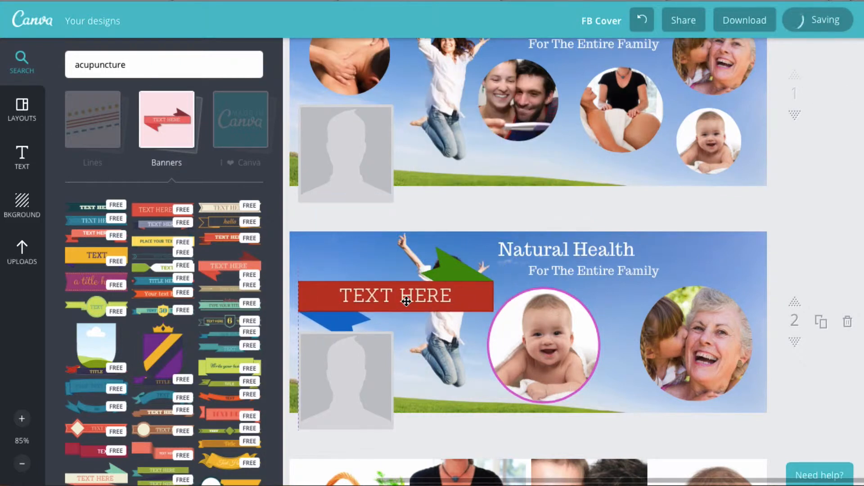
click(488, 293)
drag(495, 247, 528, 229)
click(425, 173)
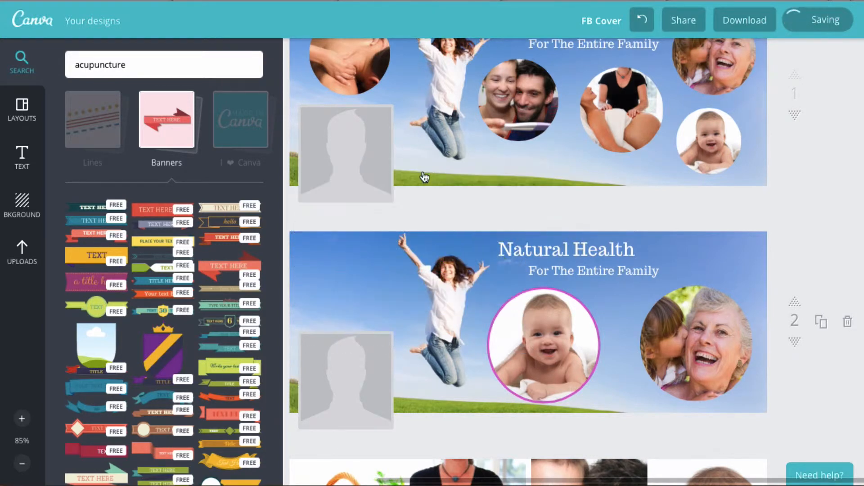
Add the free teal curved arrow from the Arrows collection to page 2 and shrink it beside the baby photo
click(164, 138)
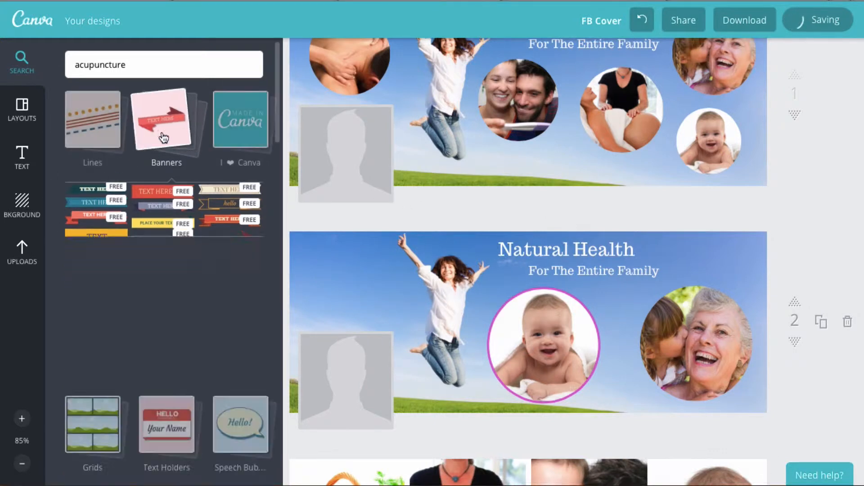
click(176, 388)
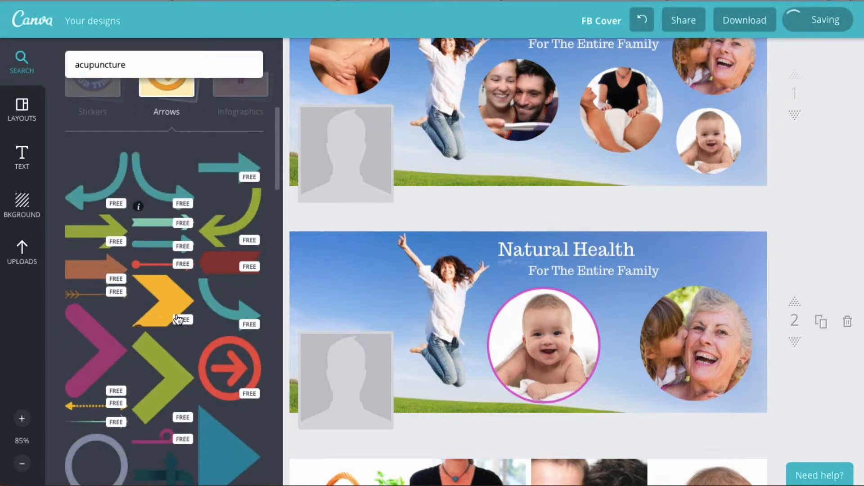
drag(160, 195, 390, 345)
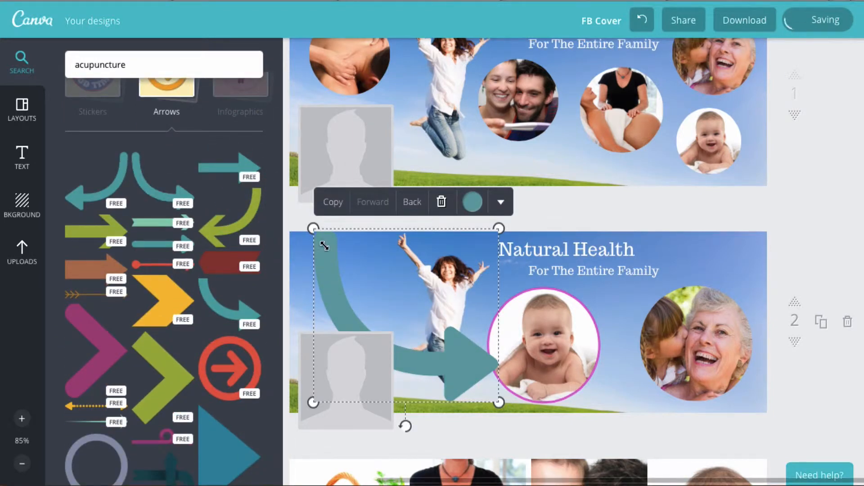
drag(324, 246, 409, 325)
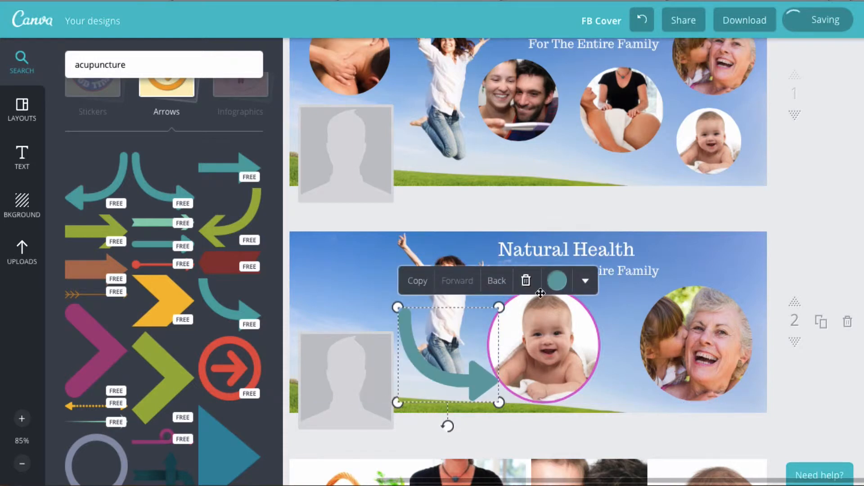
Overlap the curved arrow with the baby photo, try it behind and in front, then delete the arrow
click(586, 281)
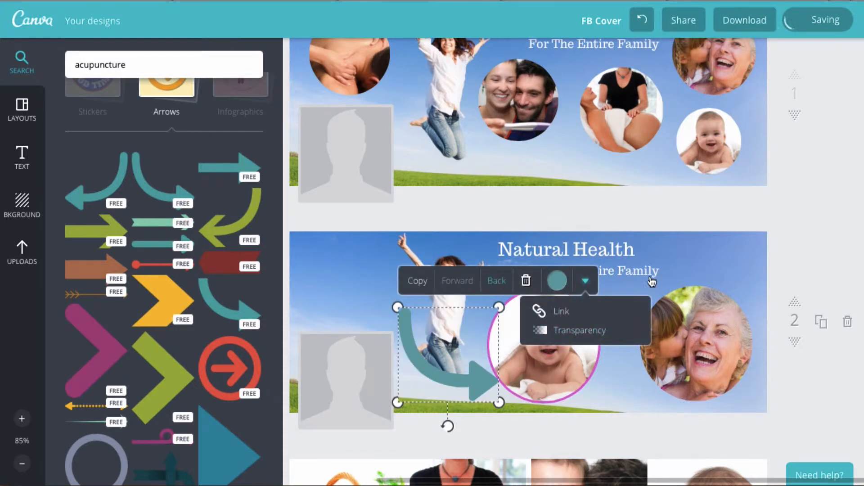
click(680, 273)
drag(469, 379, 514, 354)
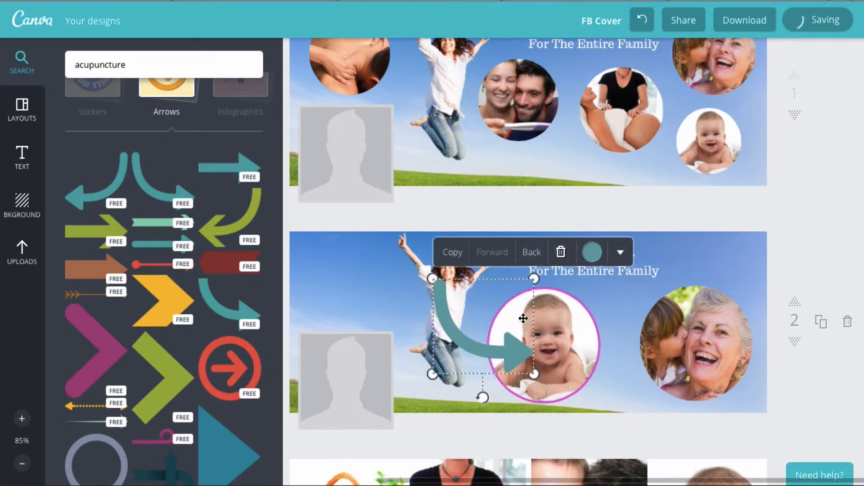
click(531, 254)
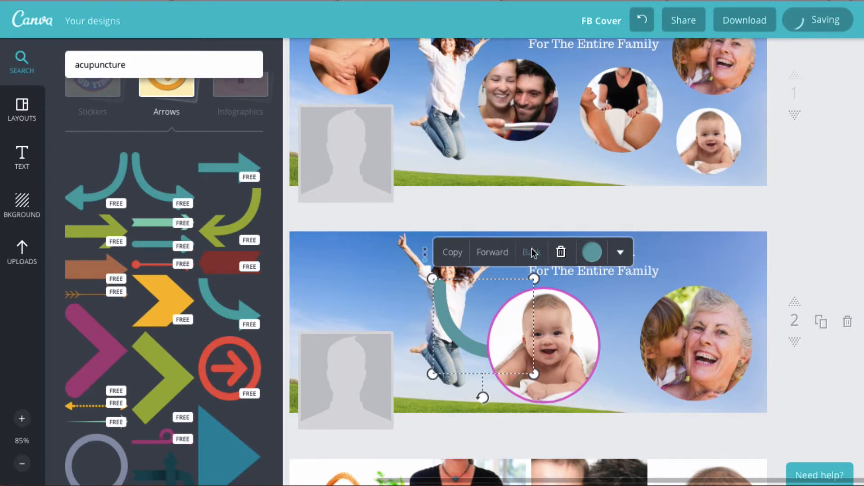
click(493, 255)
click(493, 256)
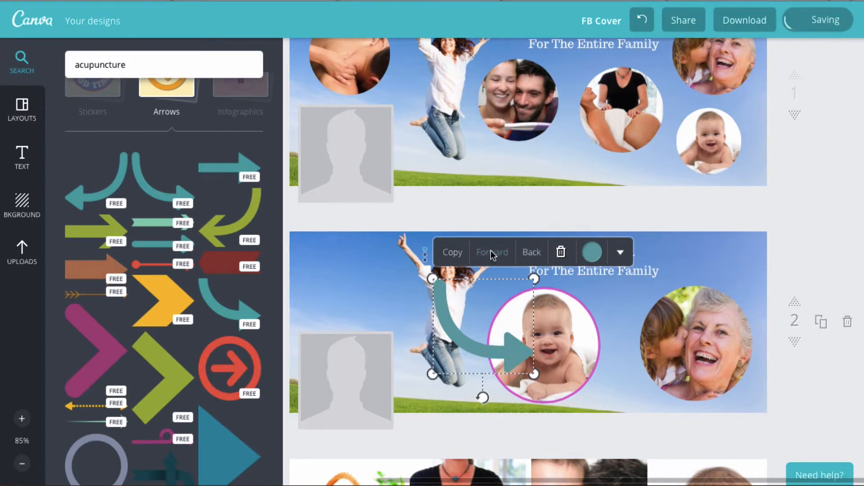
click(561, 252)
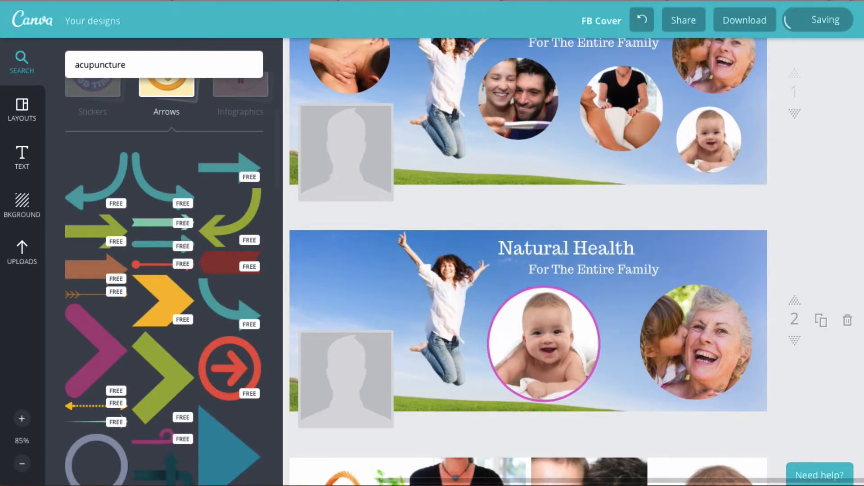
Search the image library for acupuncture
click(22, 72)
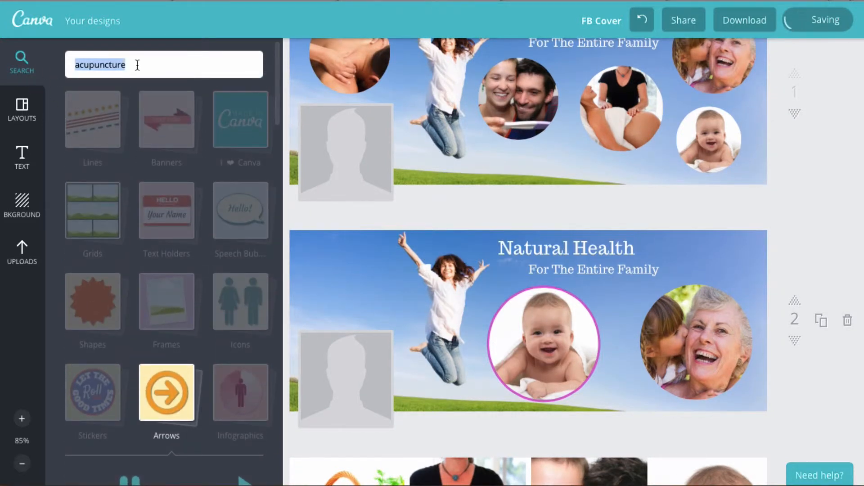
drag(139, 62, 57, 59)
text(a)
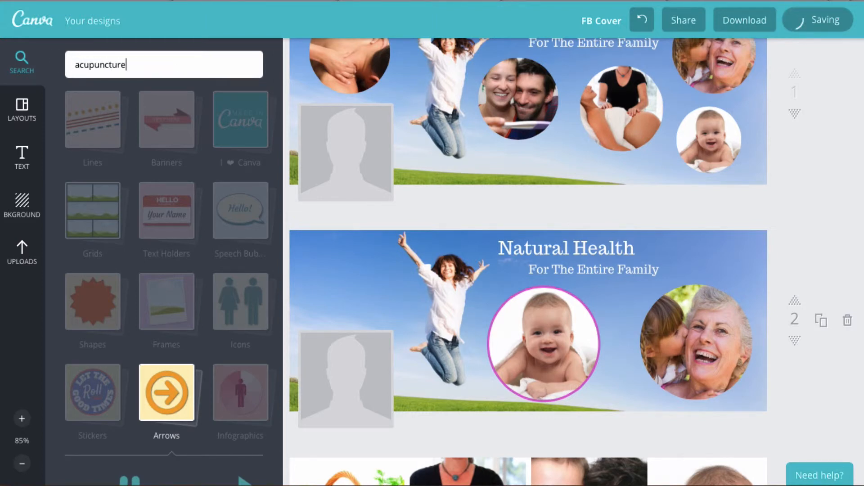
key(Return)
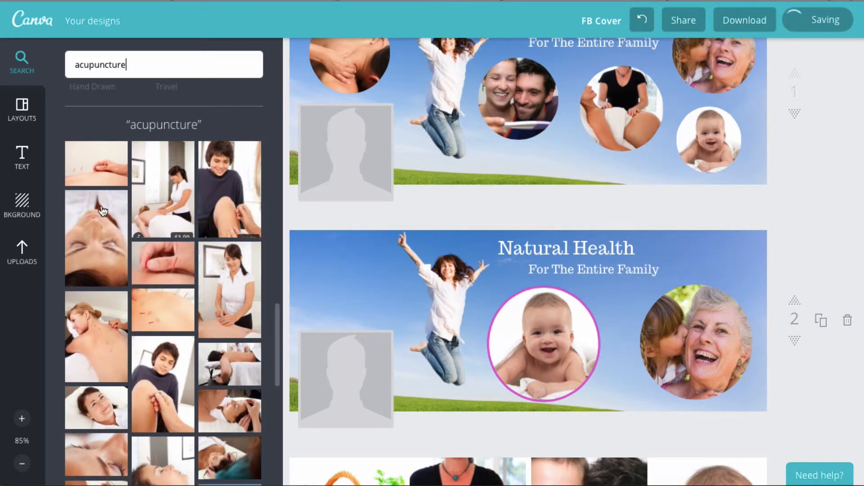
Try the golden acupuncture figure photo with the black background on page 2, then delete it
scroll(154, 255, down, 4)
scroll(153, 255, down, 6)
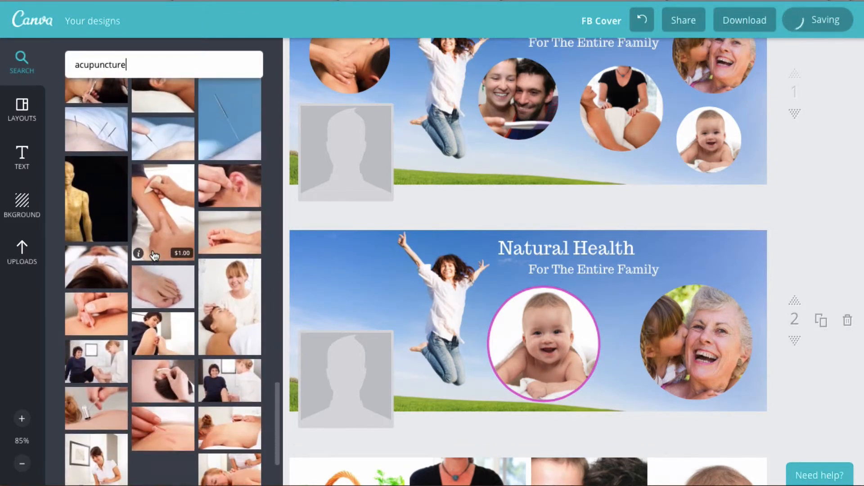
click(106, 204)
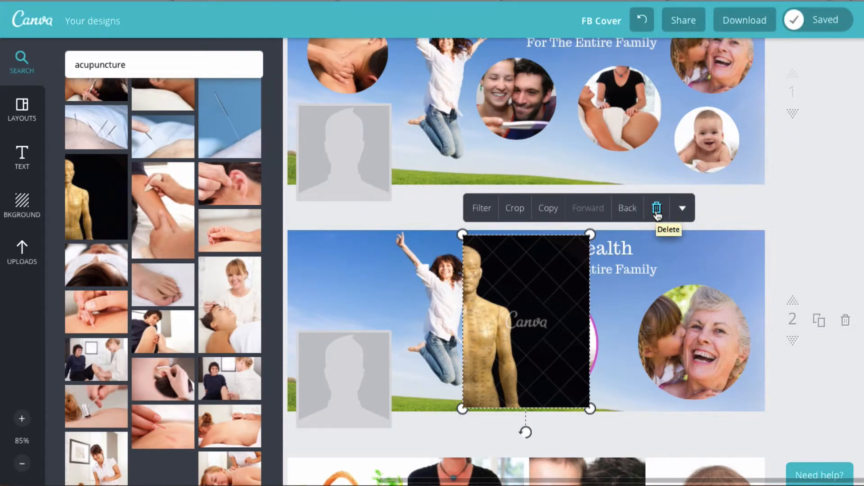
click(657, 209)
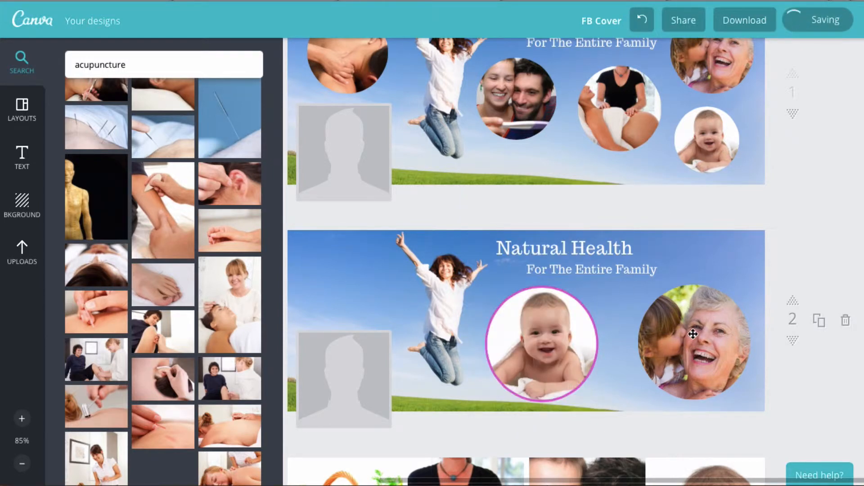
Examine the available cover layouts and the ready-made text designs
scroll(676, 307, up, 1)
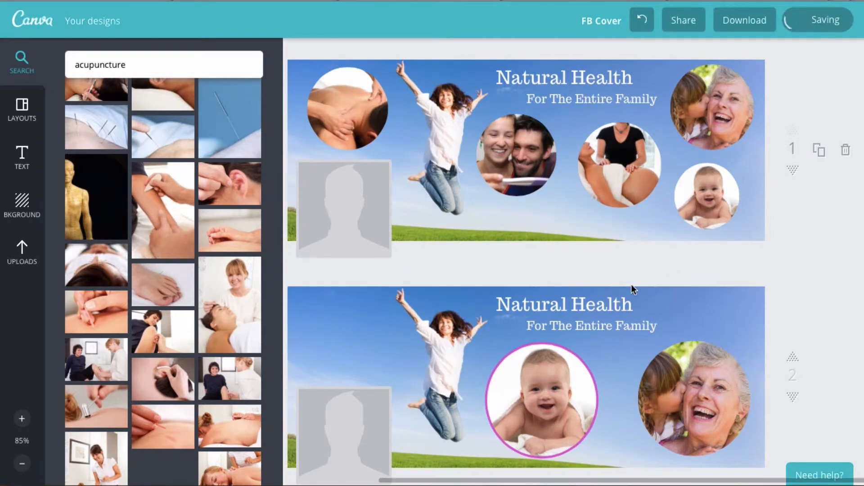
click(15, 110)
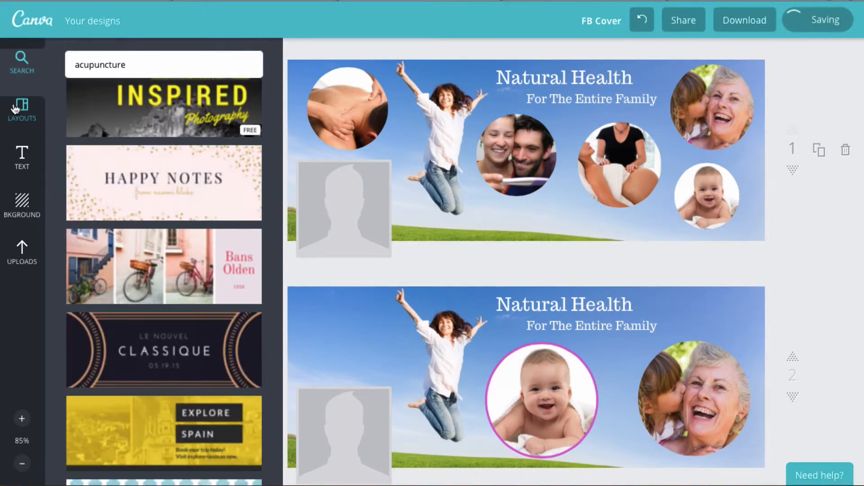
click(21, 70)
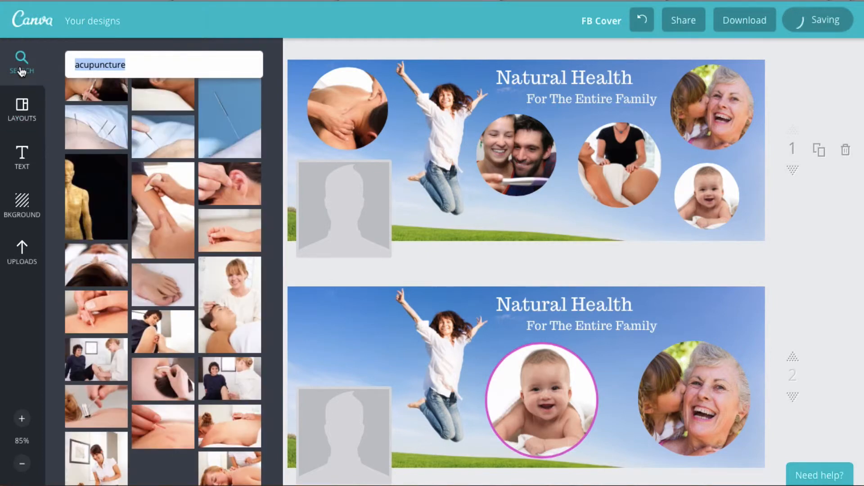
click(21, 72)
click(21, 155)
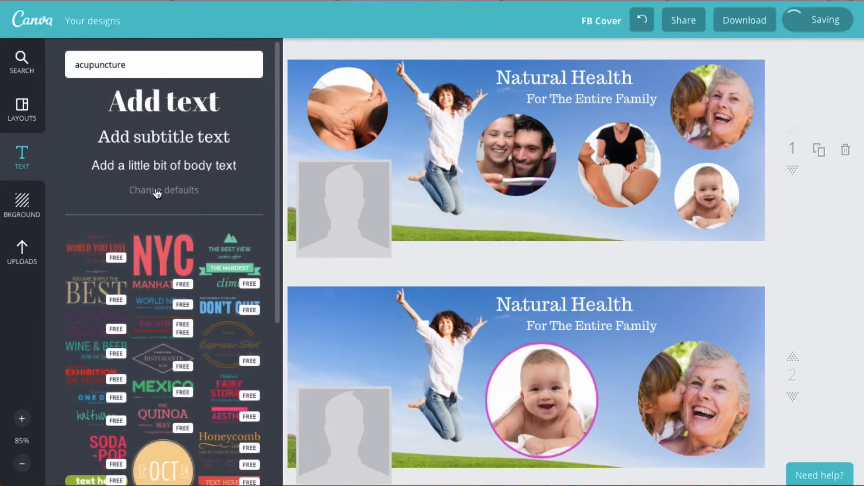
scroll(156, 205, down, 5)
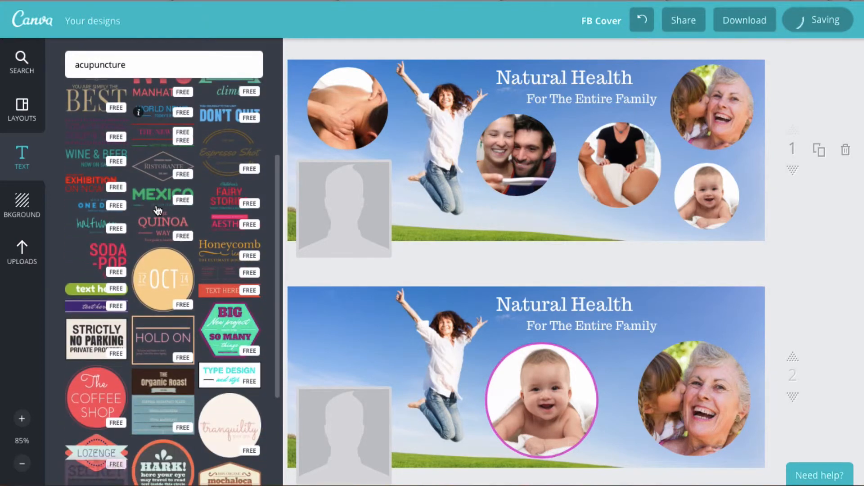
scroll(158, 210, down, 3)
scroll(157, 210, up, 8)
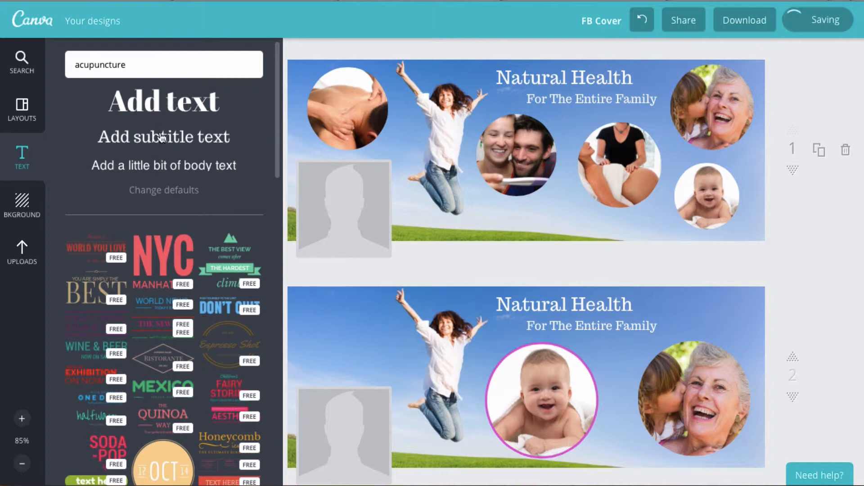
Try to place a subtitle text box on page 2
drag(162, 137, 589, 343)
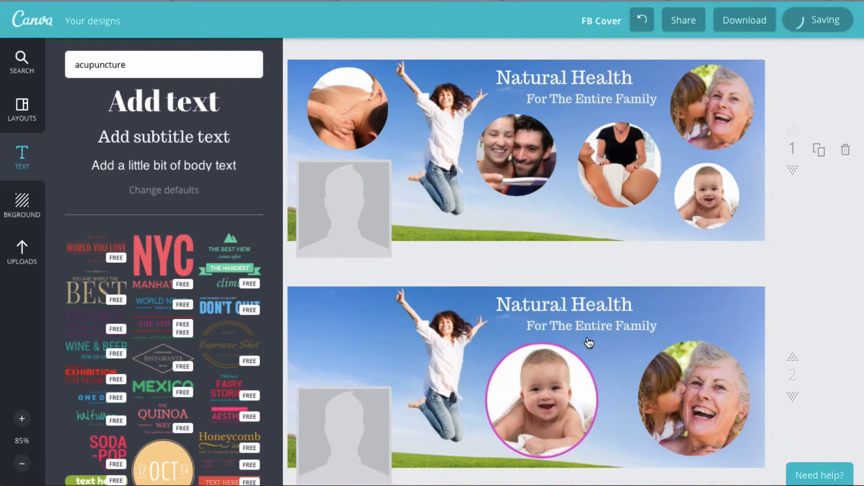
drag(152, 132, 369, 290)
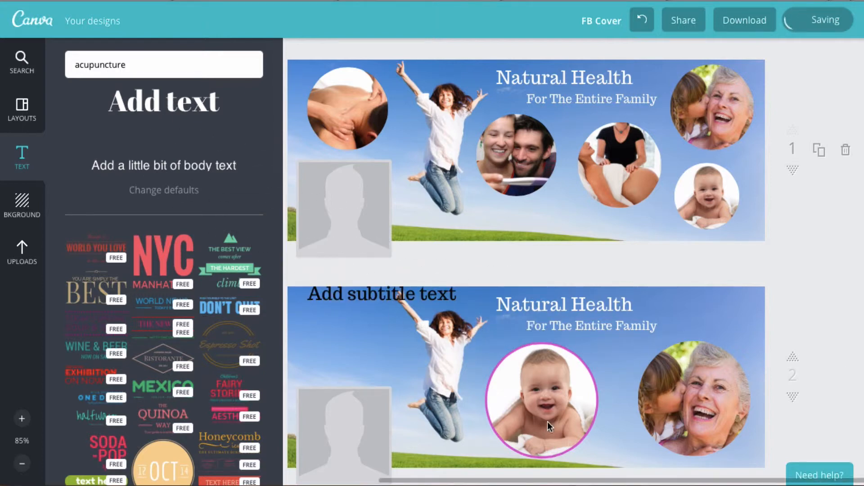
drag(548, 422, 563, 418)
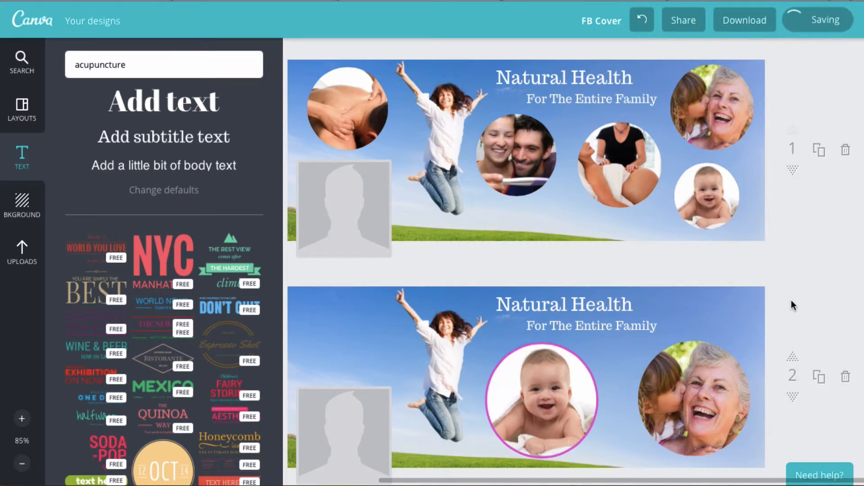
Place a subtitle text box over the photos on page 2 and try blue, then light grey as its colour
scroll(790, 299, down, 4)
drag(156, 137, 613, 222)
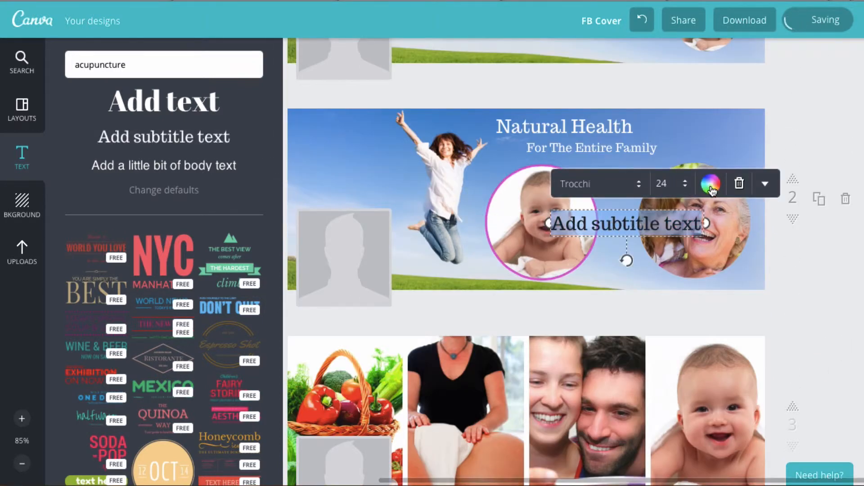
click(711, 190)
click(758, 106)
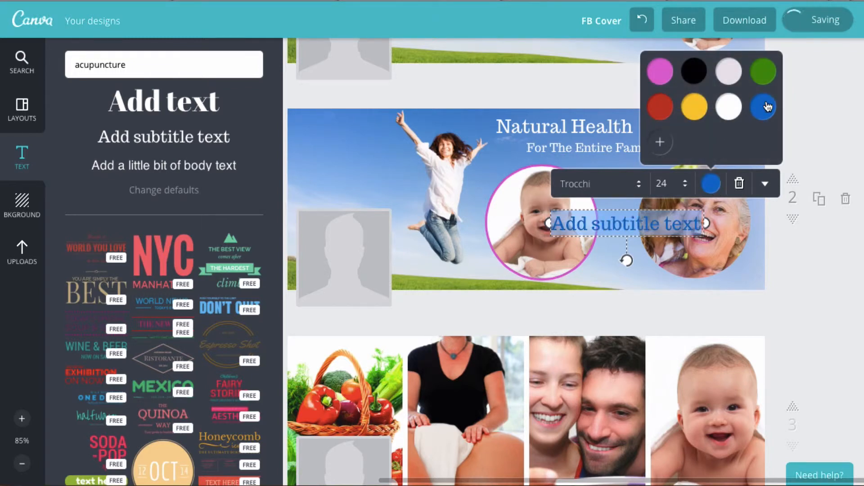
click(737, 76)
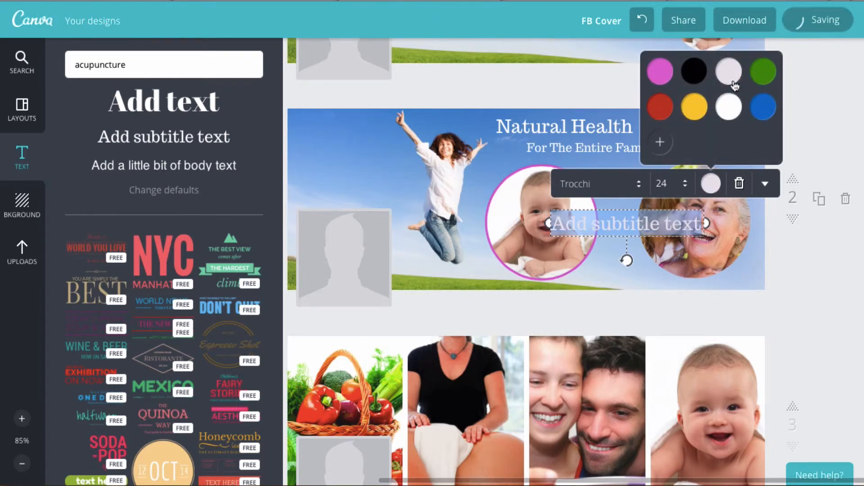
Set the page 2 subtitle's font to Ultra and widen its text box to fit the text on one line
click(596, 187)
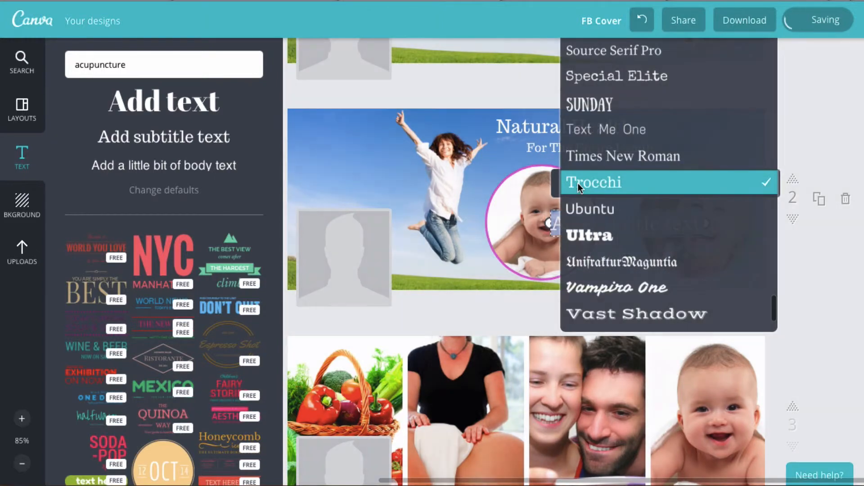
click(578, 183)
click(578, 185)
click(585, 236)
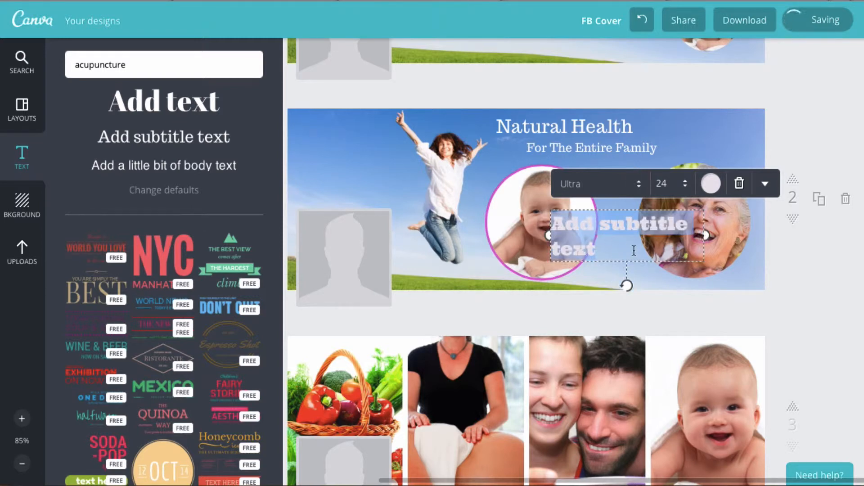
drag(707, 235, 752, 228)
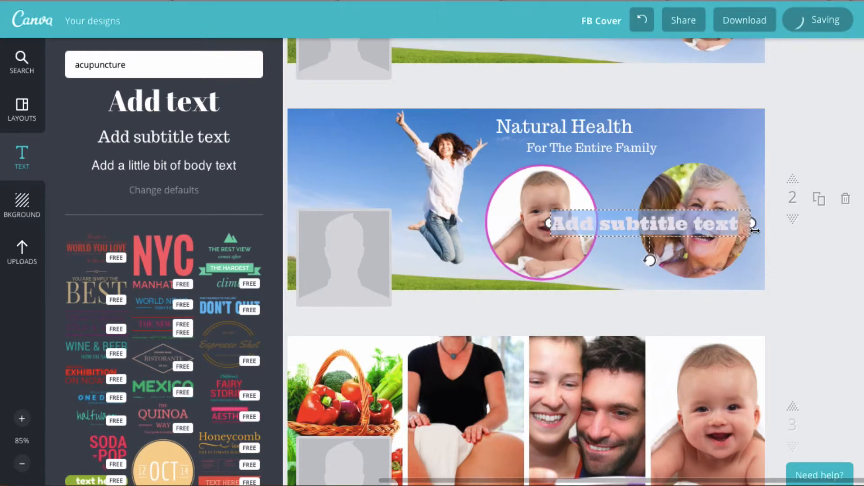
click(749, 269)
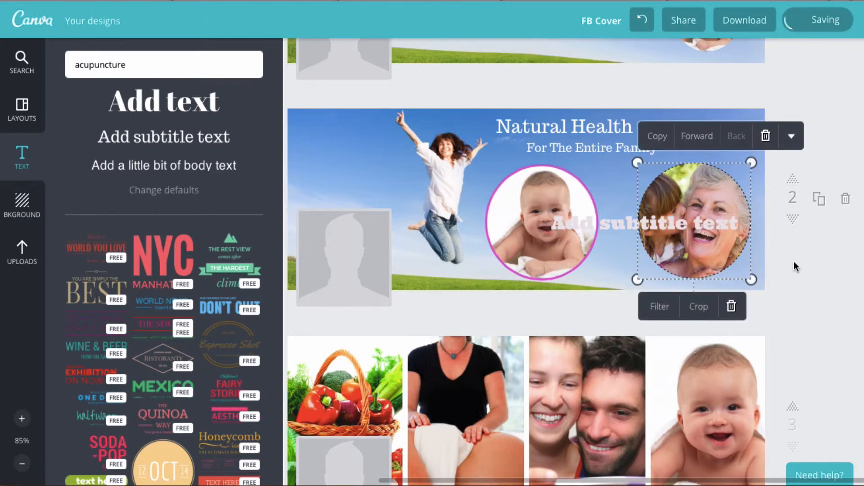
Move the subtitle to the upper-left corner of the page 2 cover, then delete it
mouse_move(614, 227)
mouse_down()
mouse_move(486, 267)
mouse_move(467, 256)
mouse_move(440, 161)
mouse_move(355, 126)
mouse_up()
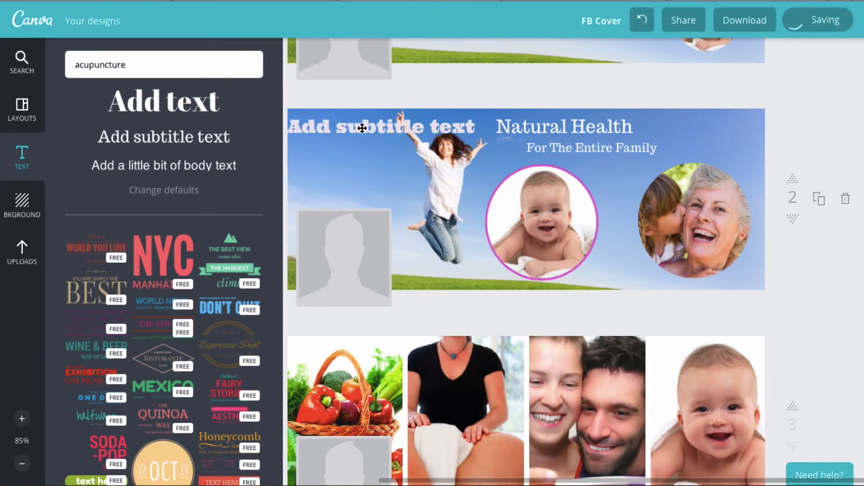
click(362, 127)
click(478, 86)
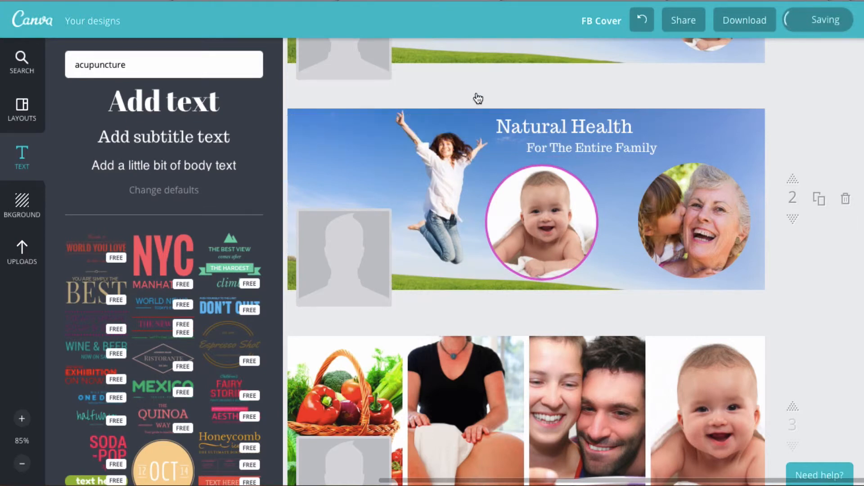
Shift the "Natural Health" heading and the "For The Entire Family" line slightly left on page 2
mouse_move(553, 122)
mouse_down()
mouse_move(585, 124)
mouse_move(541, 122)
mouse_up()
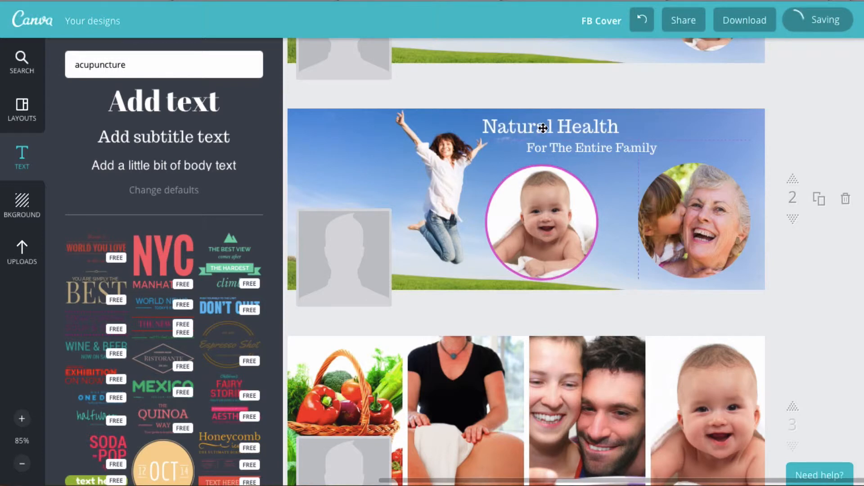
mouse_move(576, 151)
mouse_down()
mouse_move(604, 149)
mouse_move(571, 152)
mouse_up()
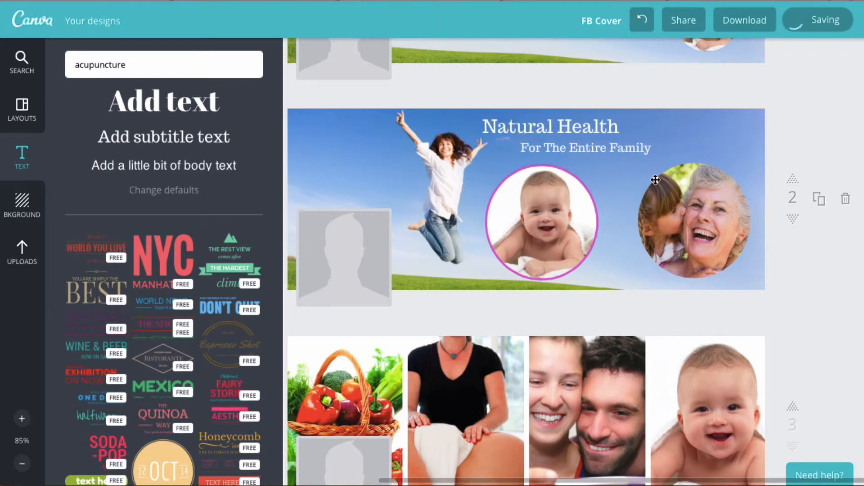
Make the design public with the description "FB Cover" and view its download options
scroll(655, 180, up, 4)
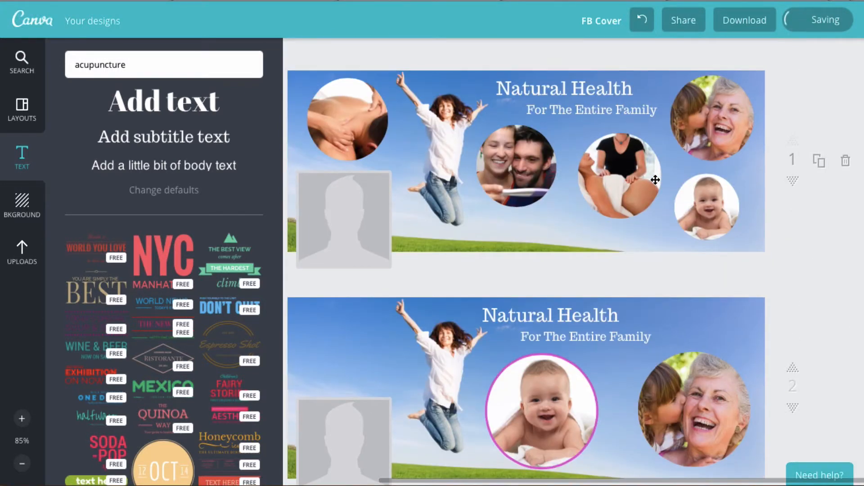
click(799, 23)
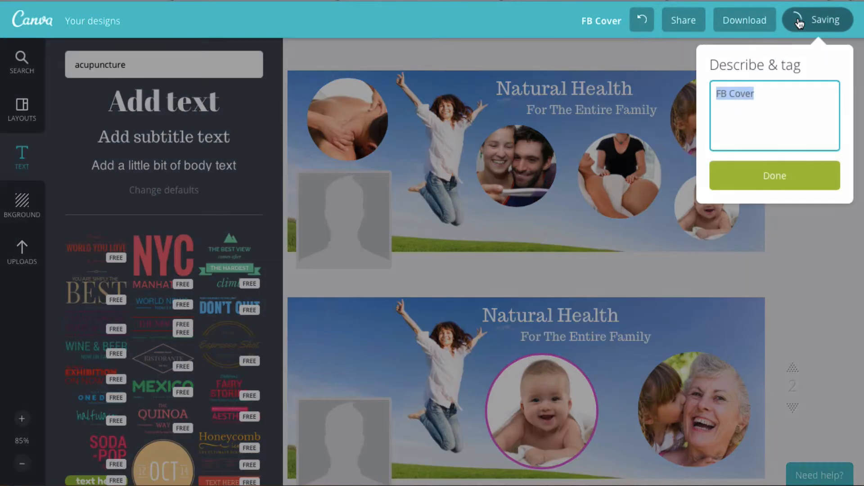
click(799, 179)
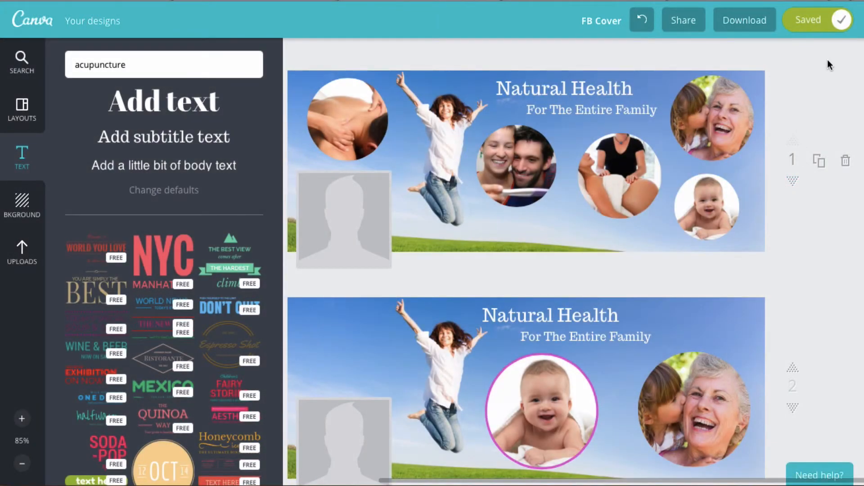
click(738, 23)
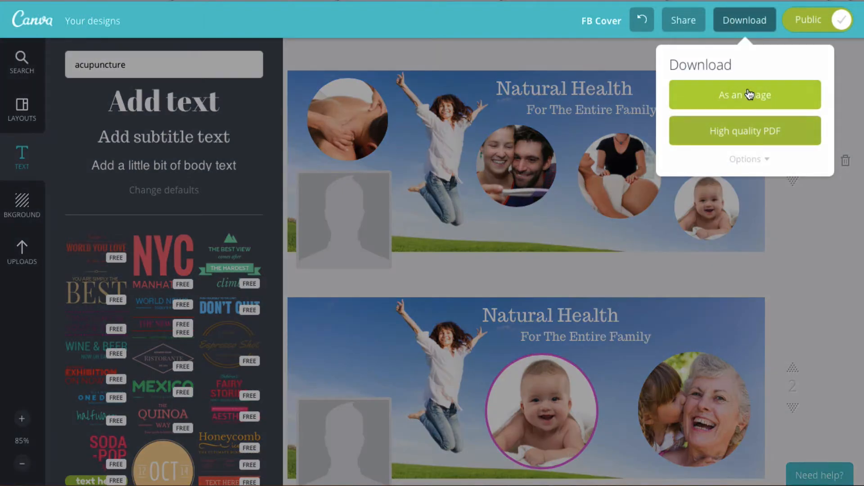
click(858, 95)
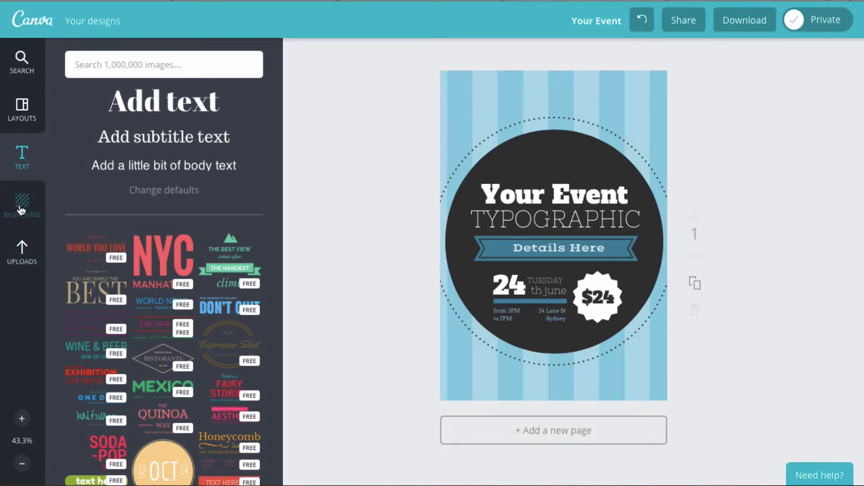
In the "Your Event" flyer, recolour the large dark circle behind the text green
click(20, 209)
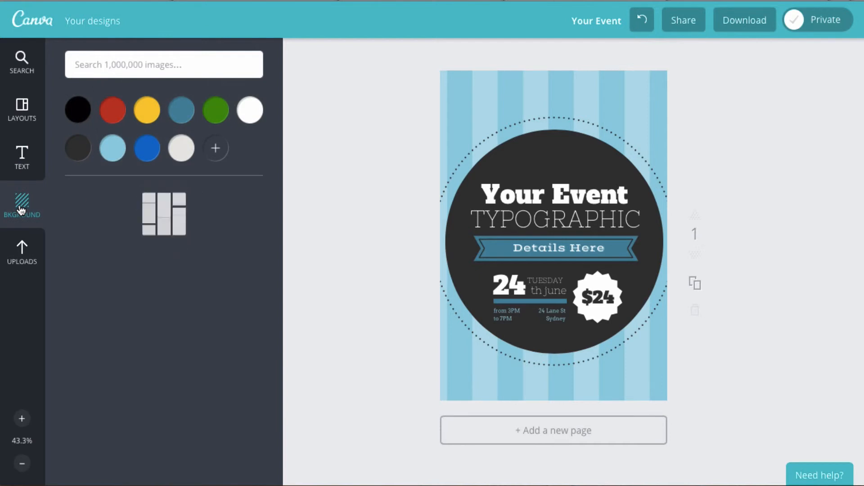
click(24, 109)
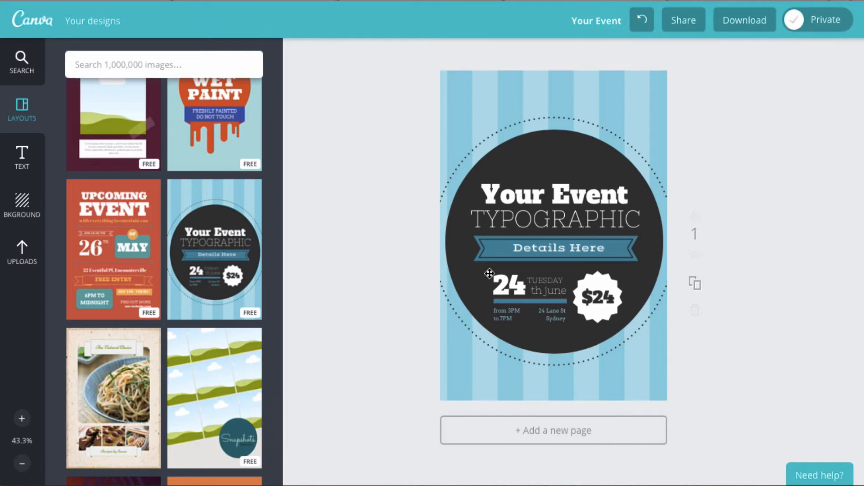
click(556, 169)
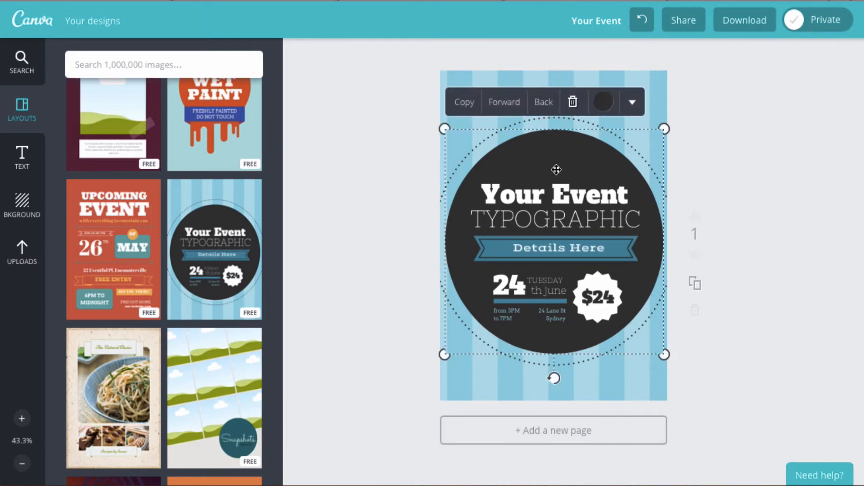
click(603, 102)
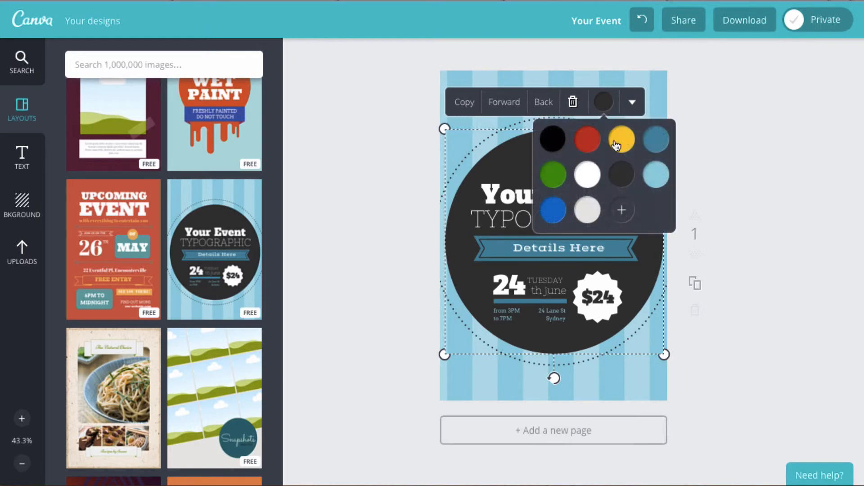
click(557, 174)
click(712, 224)
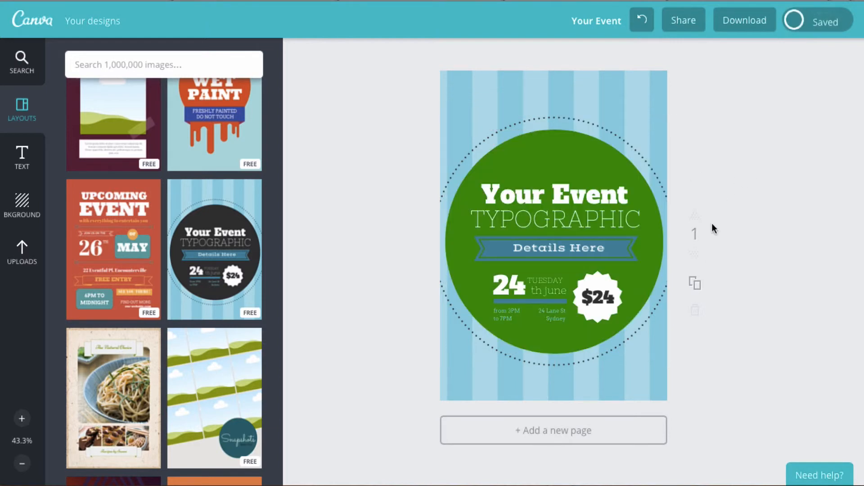
Delete the "$24" price text and the white starburst badge behind it from the event flyer
click(606, 295)
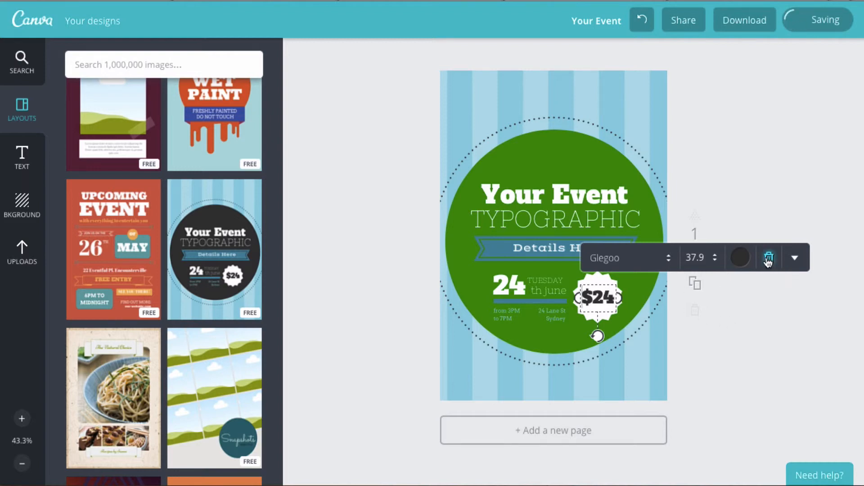
key(Delete)
click(611, 292)
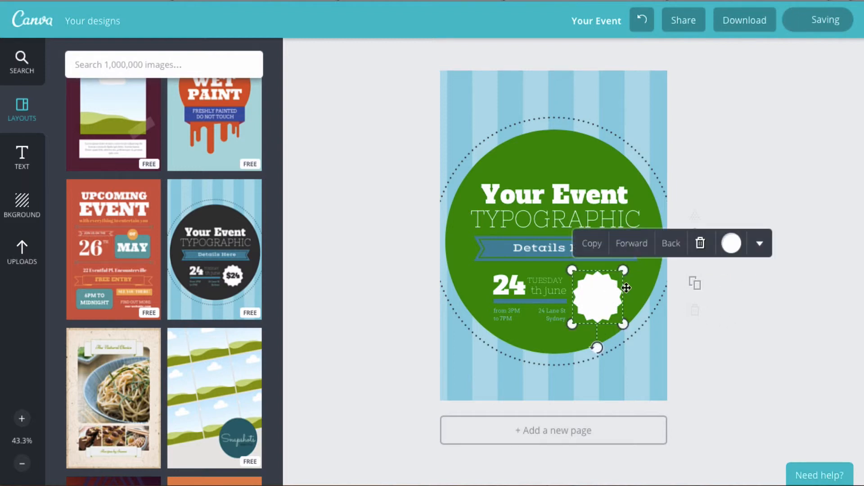
click(700, 244)
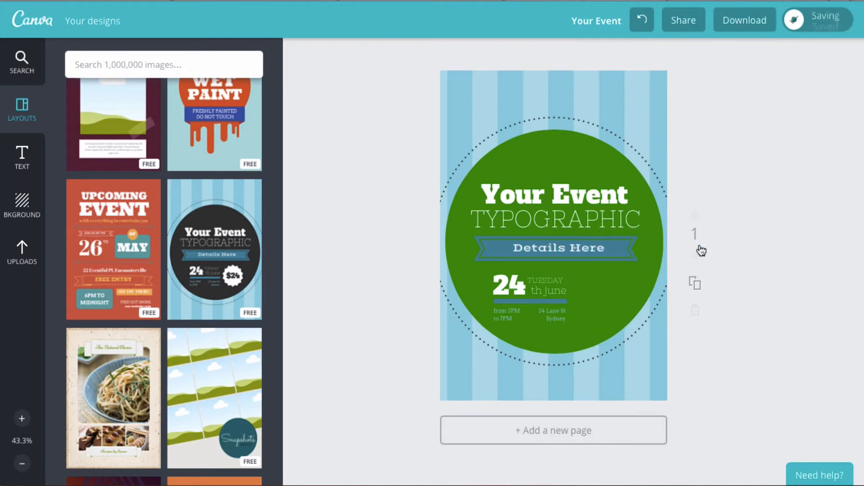
Recolour the "Details Here" banner on the event flyer yellow
double_click(581, 257)
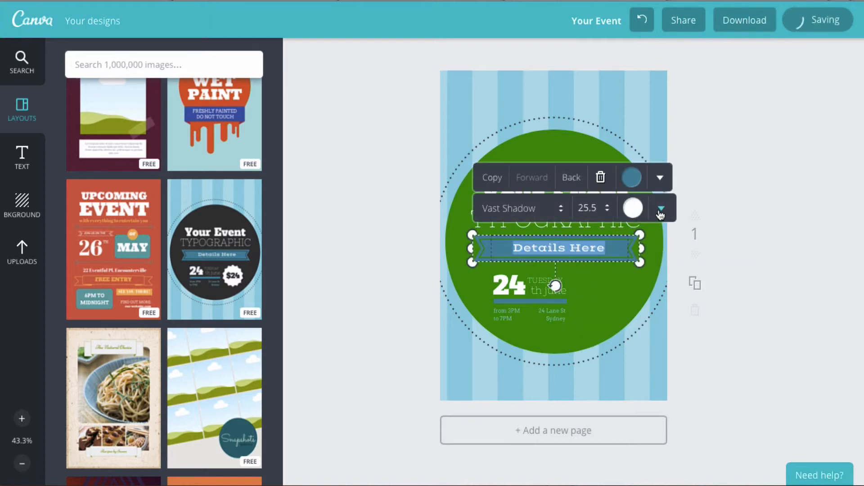
click(632, 179)
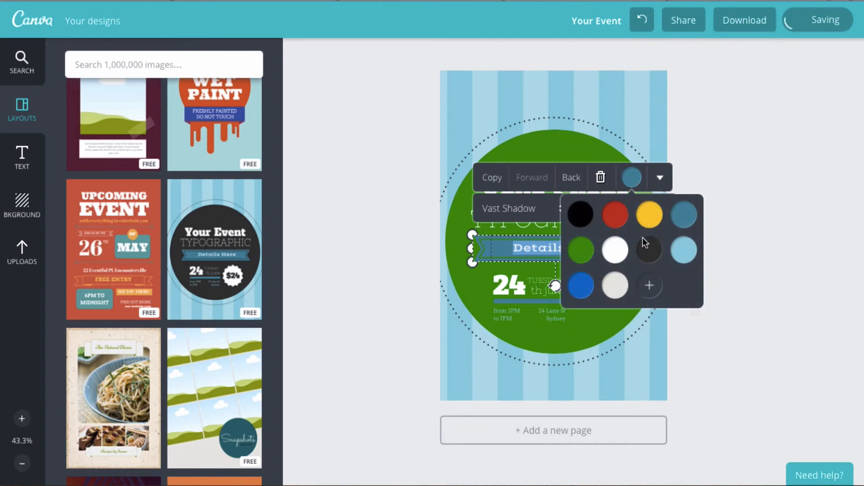
click(658, 221)
click(743, 238)
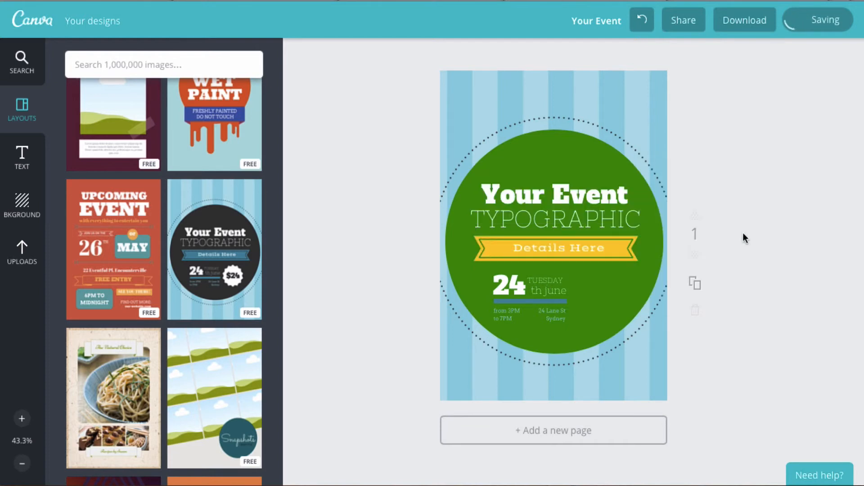
Extend the "Details Here" banner to the left and shift the green circle slightly up and left
click(503, 253)
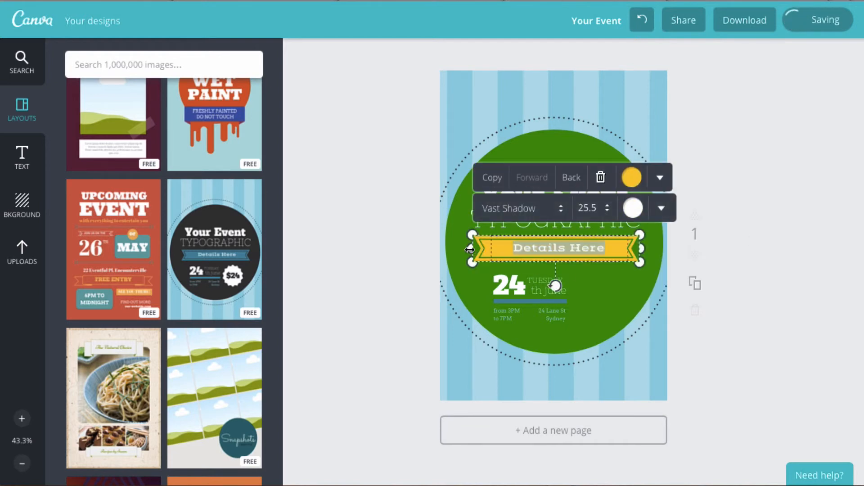
drag(471, 249, 451, 250)
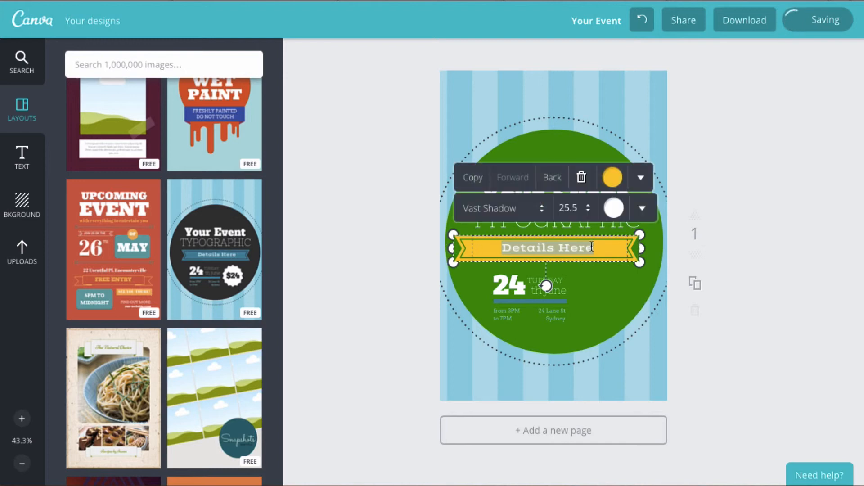
click(638, 248)
mouse_move(642, 248)
mouse_down()
mouse_move(656, 247)
mouse_move(629, 249)
mouse_move(630, 194)
mouse_move(638, 243)
mouse_up()
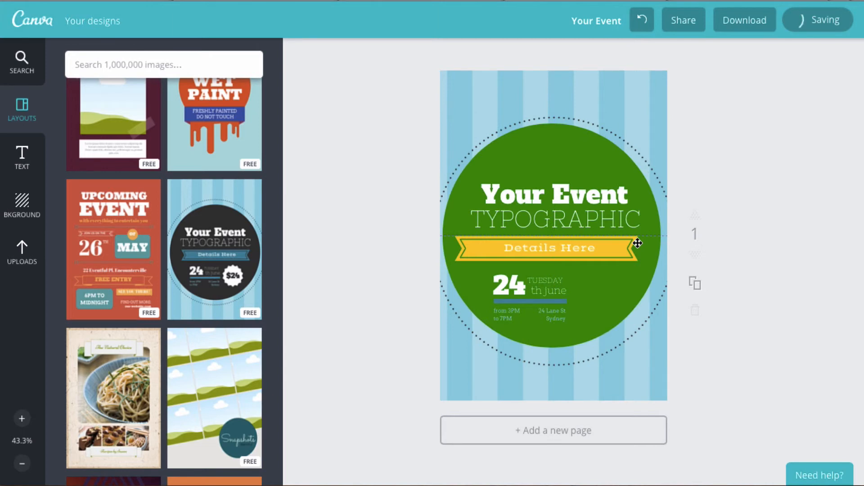
Change the light blue colour of the event flyer's striped background to white
click(588, 88)
click(626, 458)
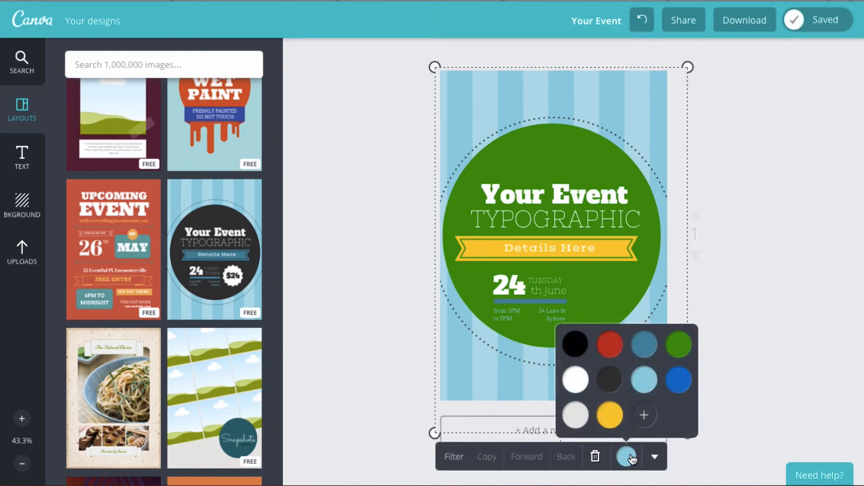
click(576, 381)
click(741, 283)
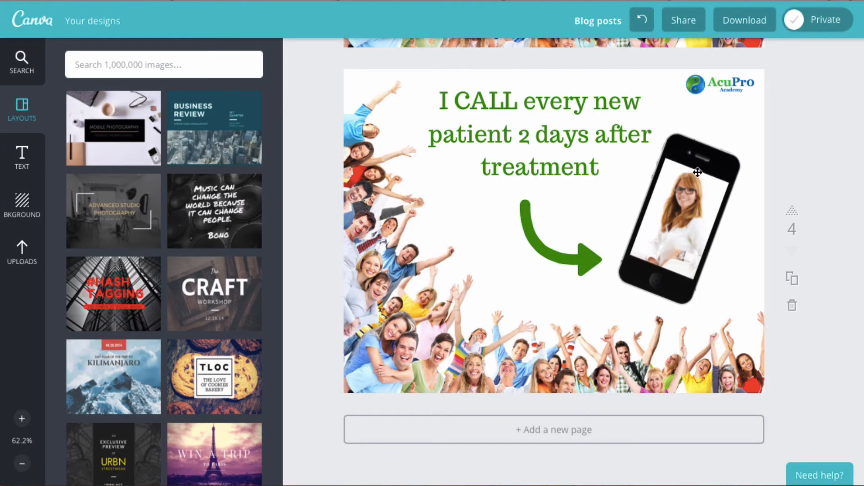
In the "Blog posts" design, search the image library for iphone and examine the phone frames and pictures
click(102, 63)
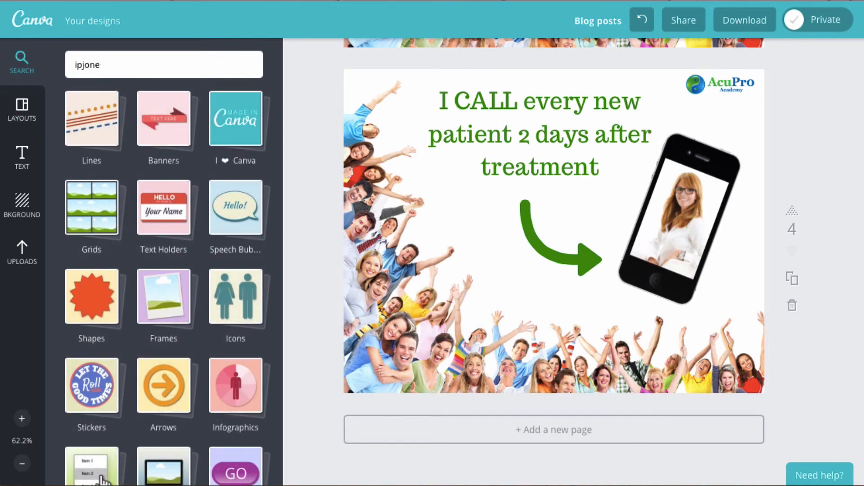
text(iphone)
key(Return)
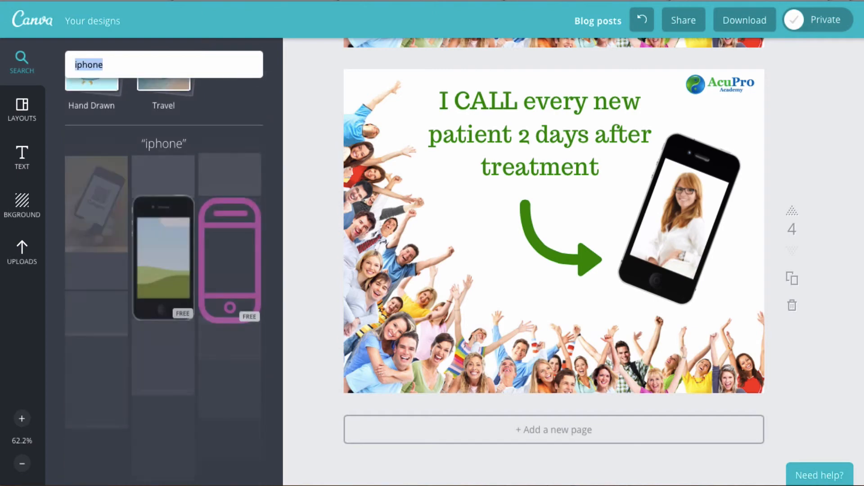
scroll(121, 107, down, 2)
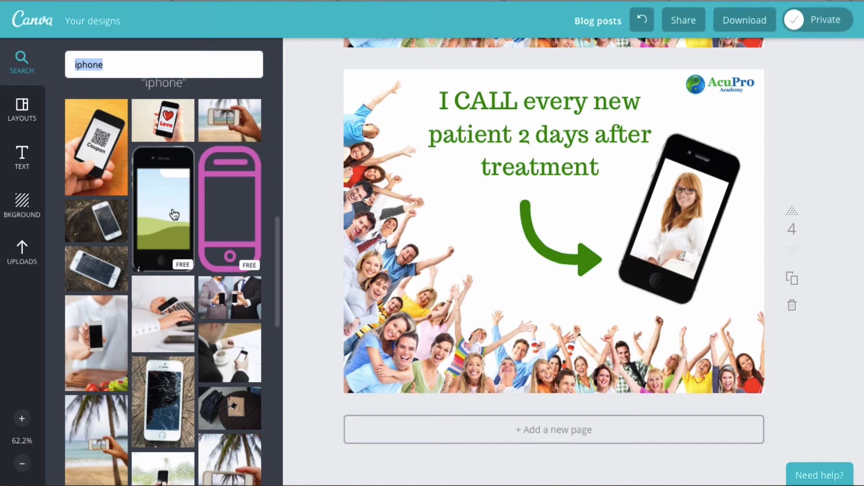
Place the free black phone photo frame on page 4, shrink it and tilt it clockwise like the existing phone
drag(174, 214, 496, 236)
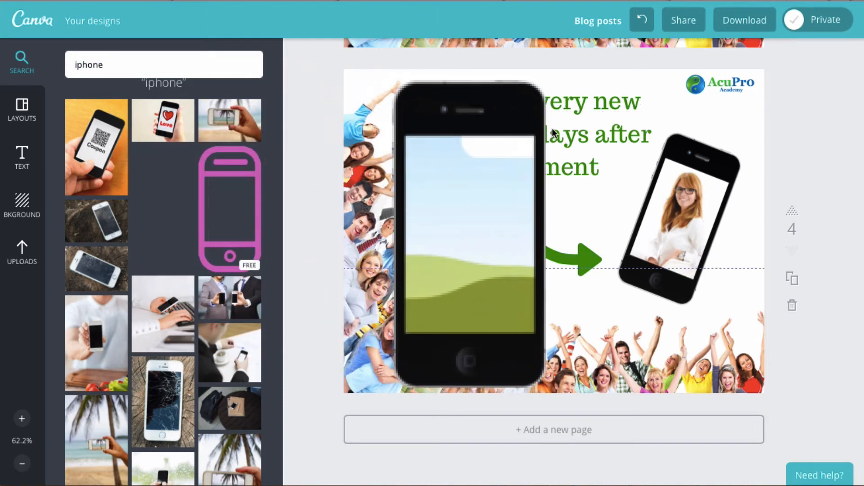
drag(552, 130, 522, 148)
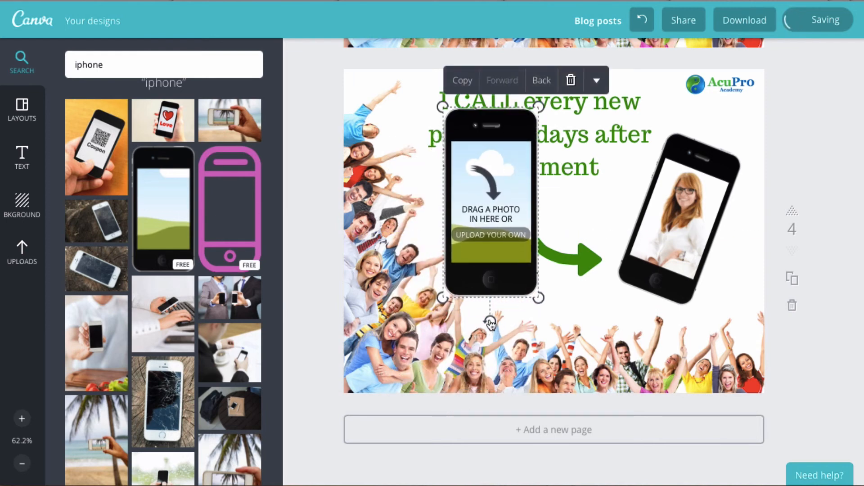
drag(494, 322, 450, 325)
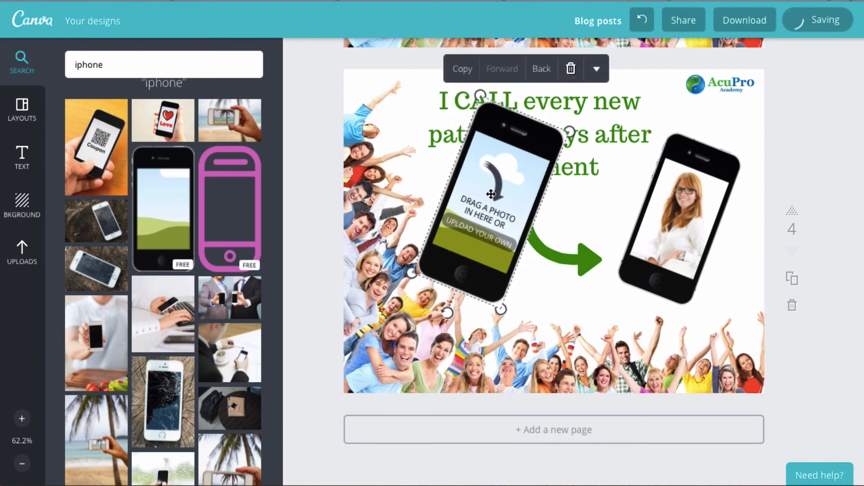
Try the tilted empty phone frame over the existing phone and delete that frame from the page
drag(491, 195, 674, 215)
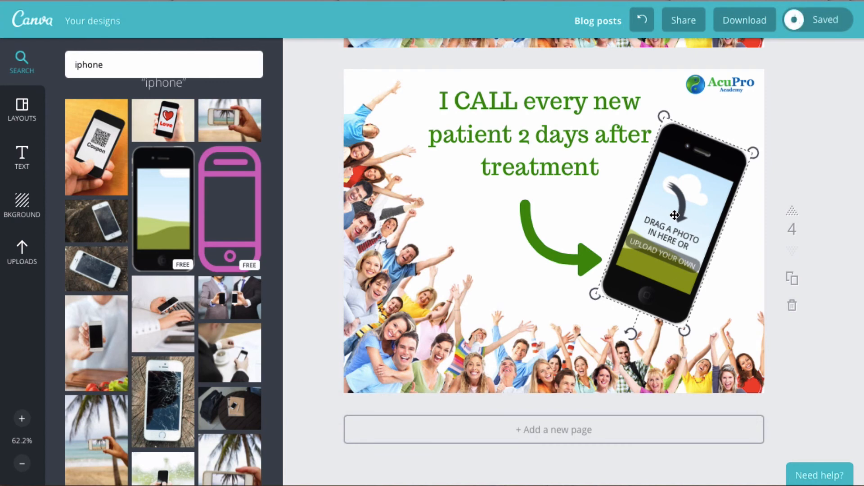
drag(675, 215, 446, 224)
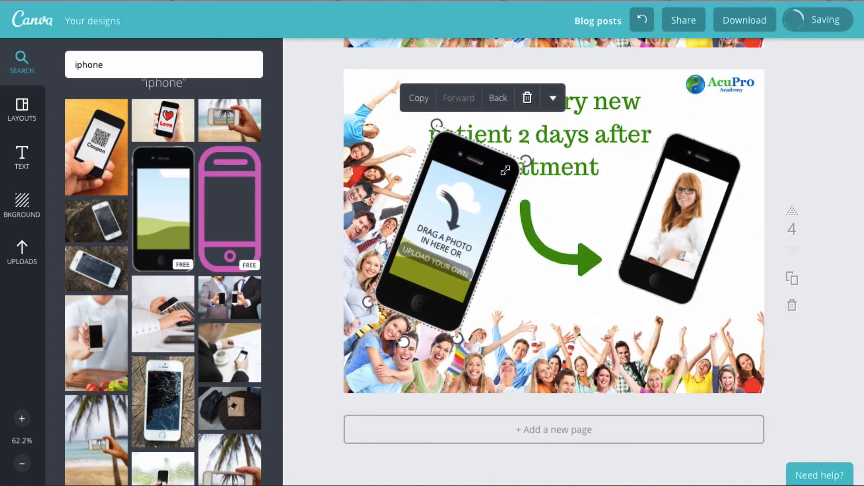
click(527, 99)
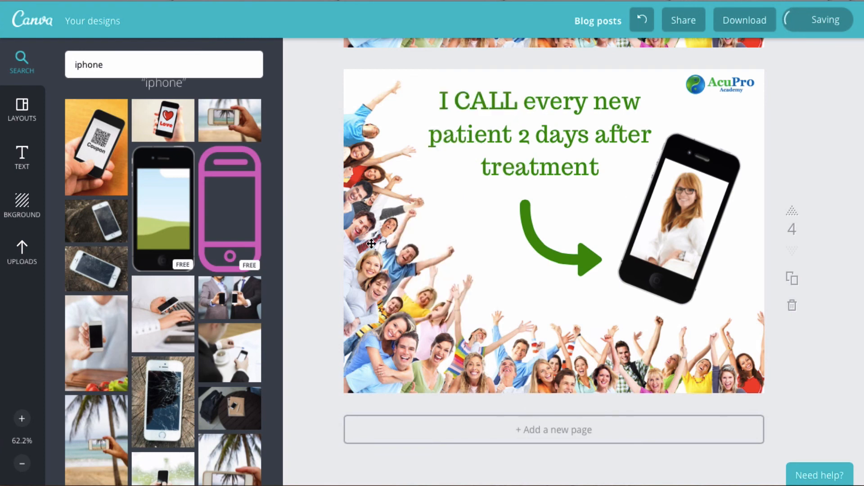